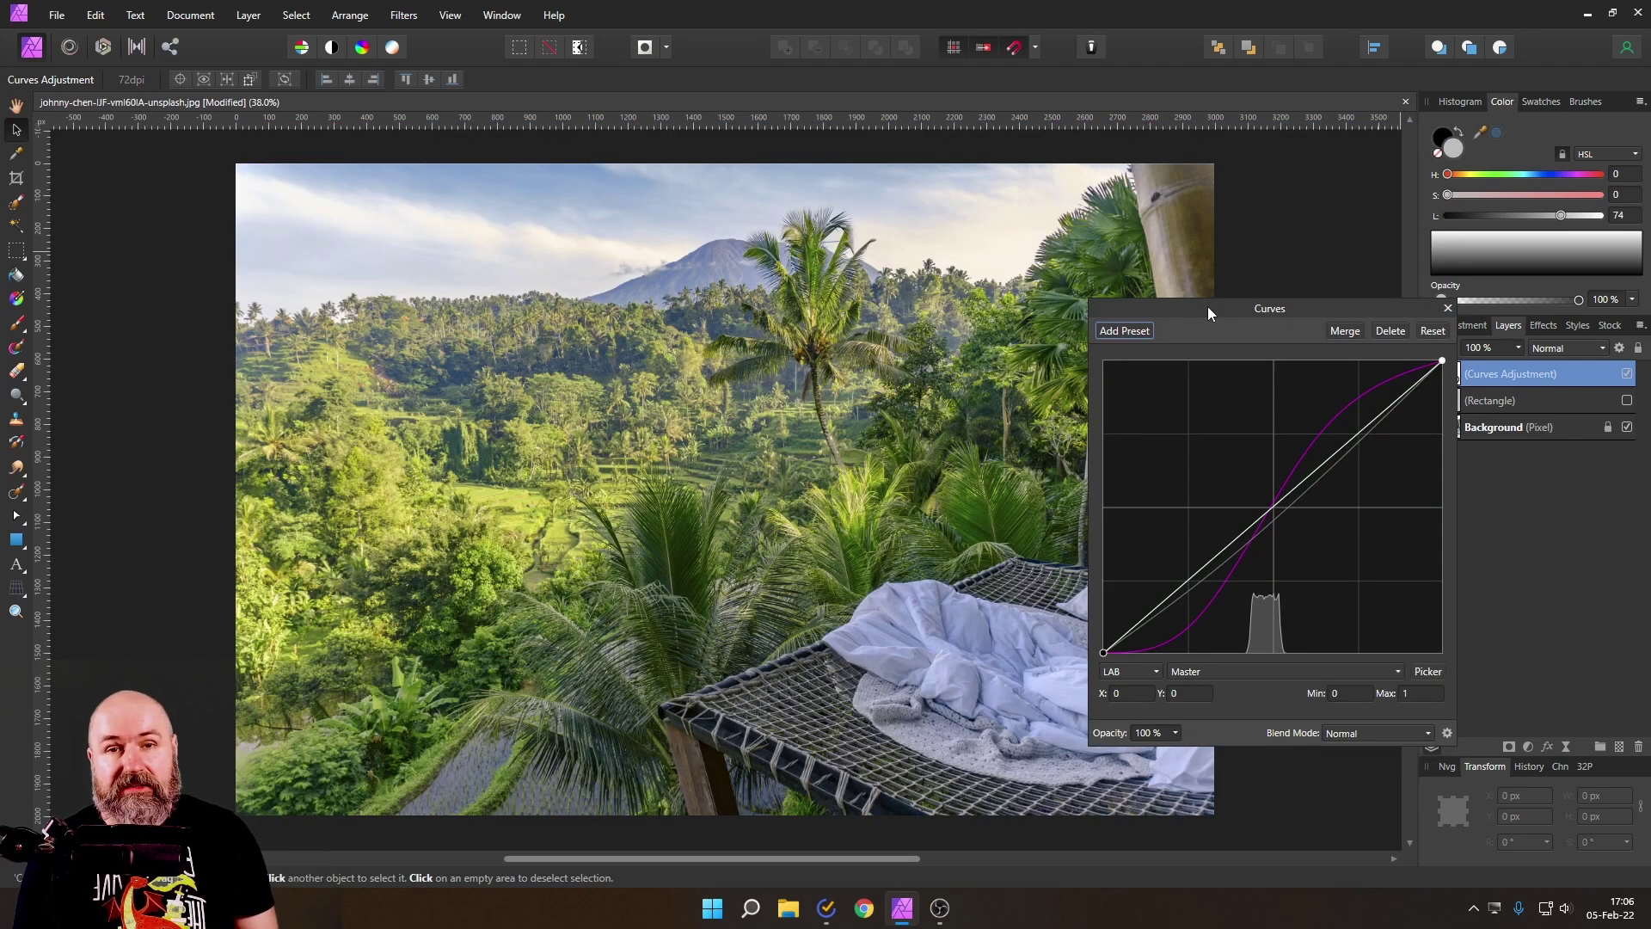
# Close the LAB Curves dialog to reveal the graded jungle landscape photo
pyautogui.click(1447, 307)
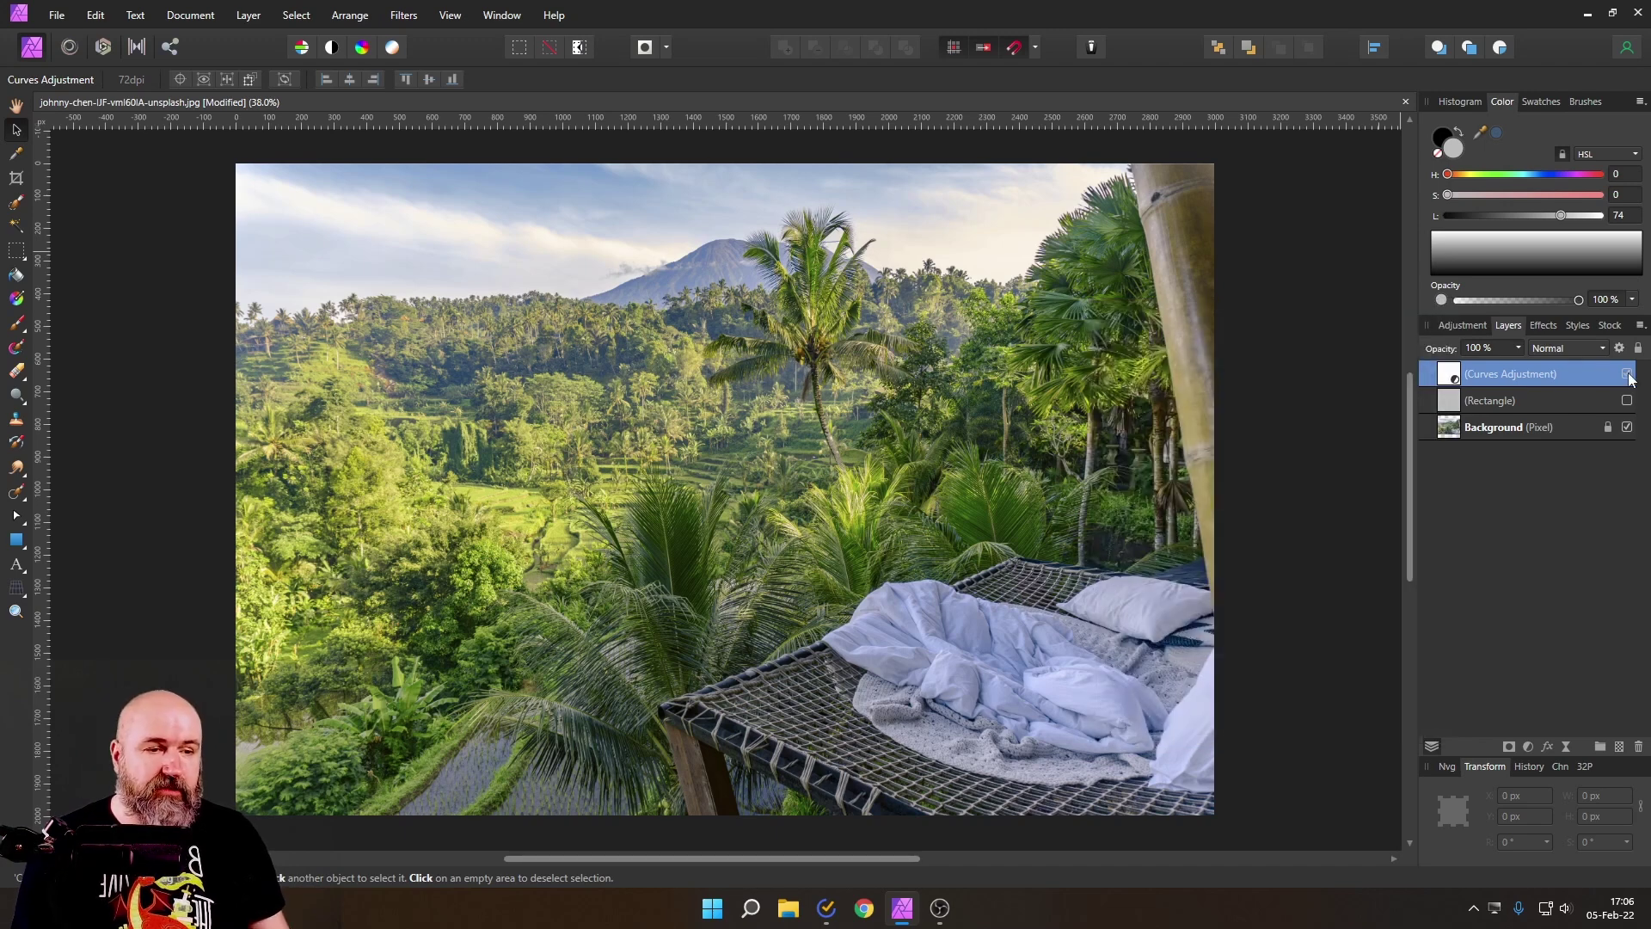
# Hide the existing Curves layer and add a new Curves adjustment
pyautogui.click(1627, 373)
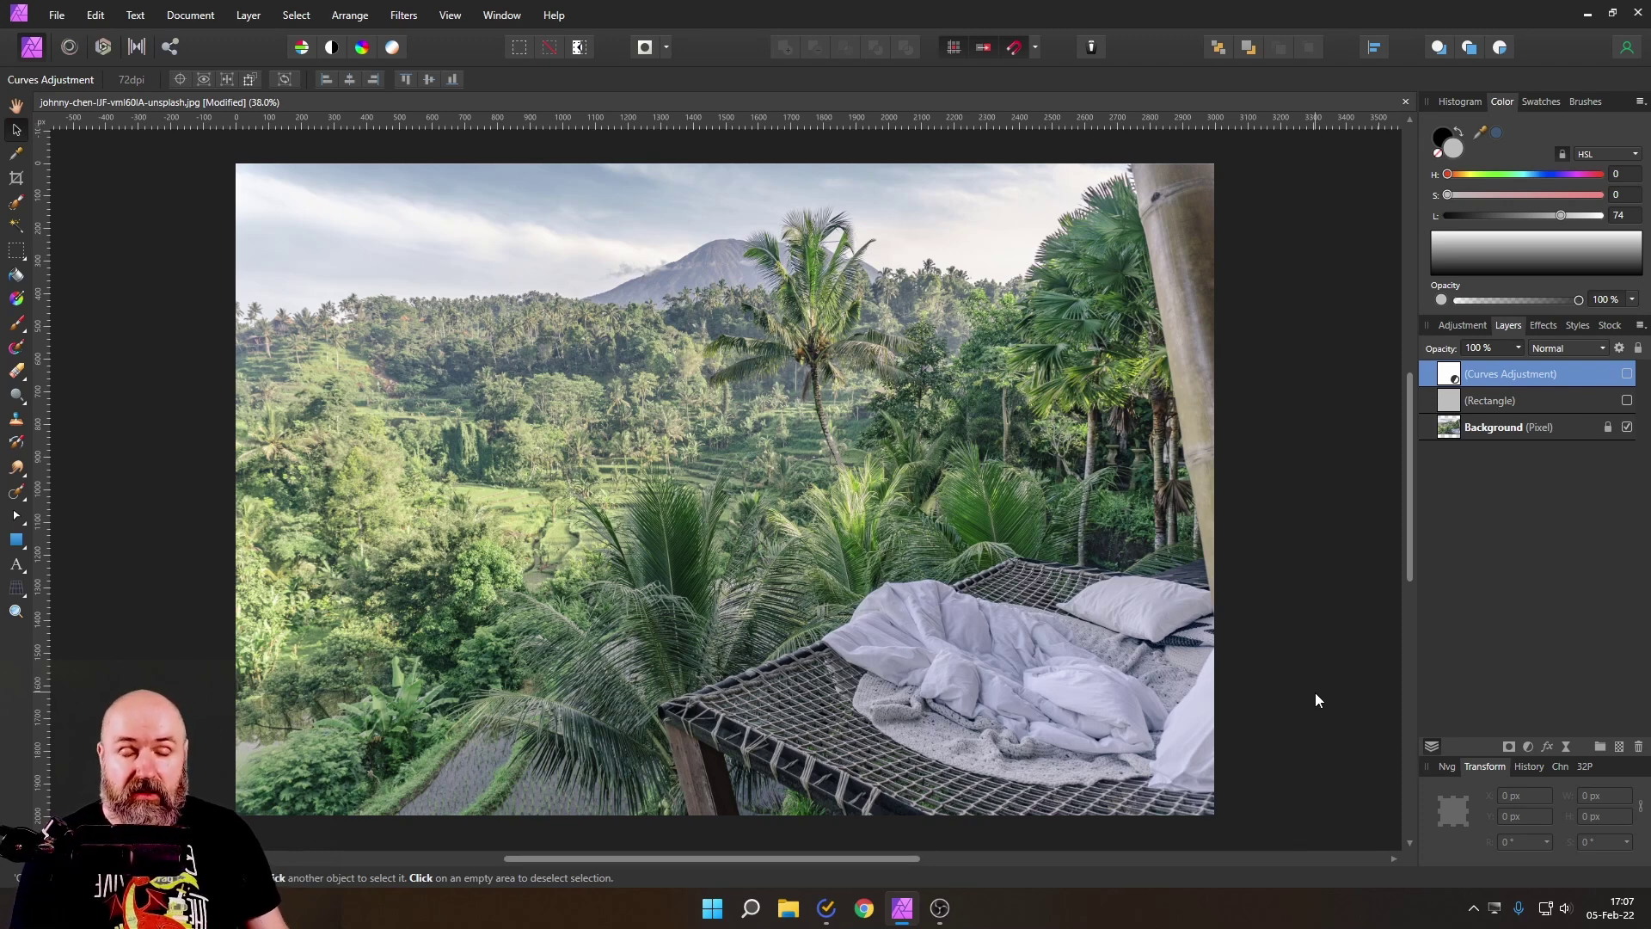
pyautogui.click(1527, 746)
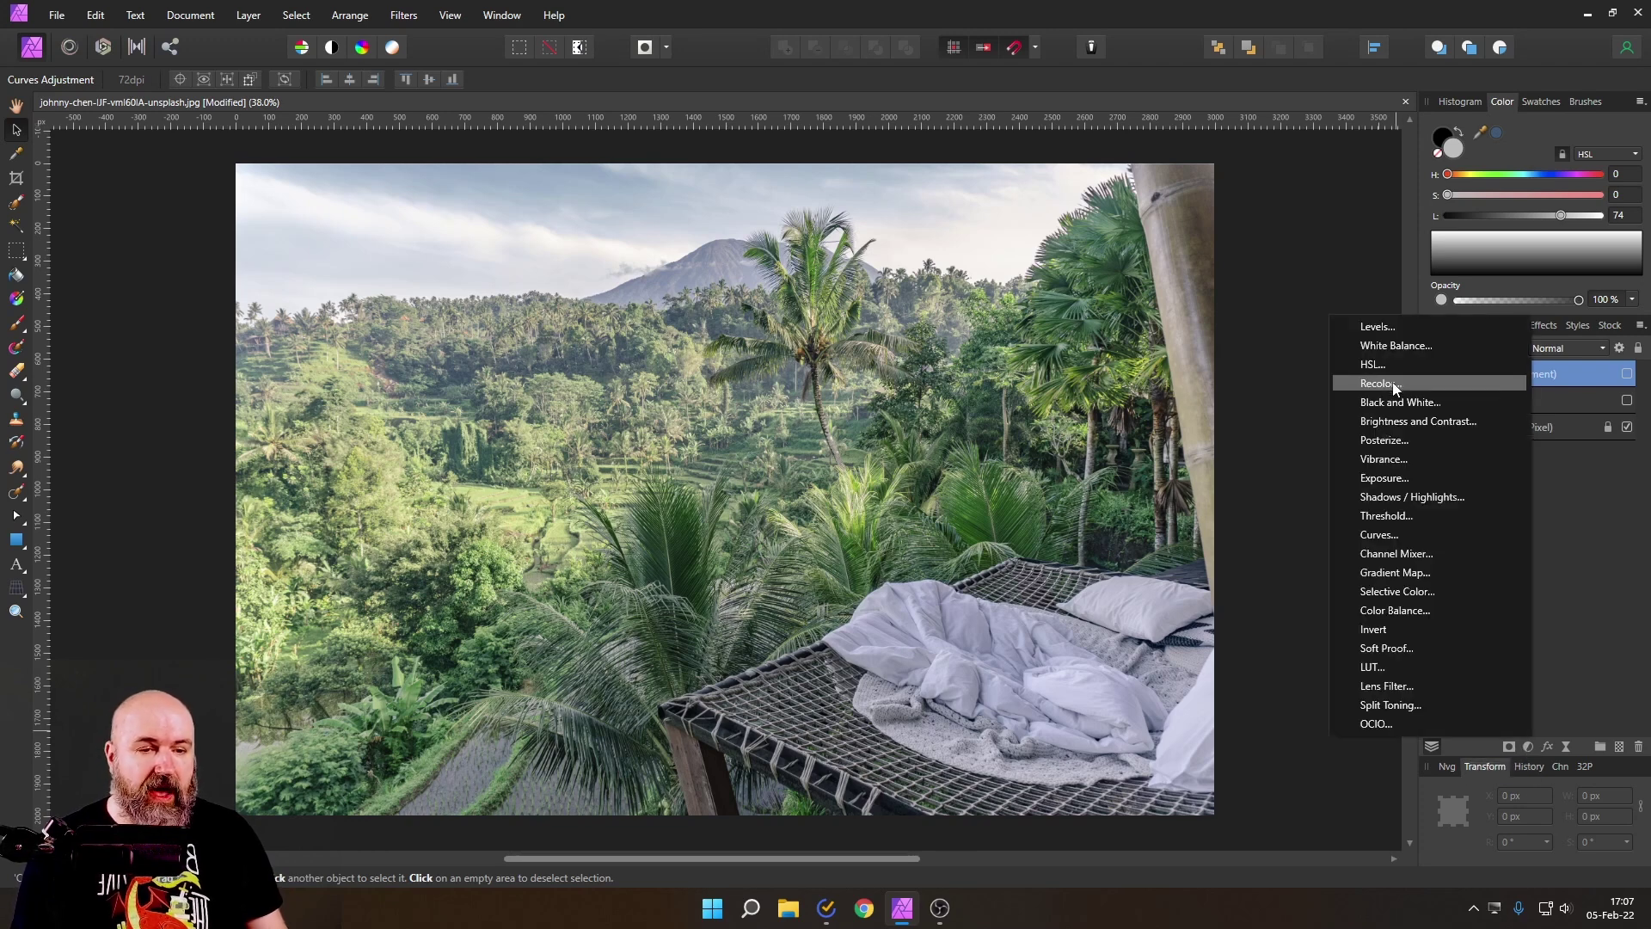
pyautogui.click(1386, 534)
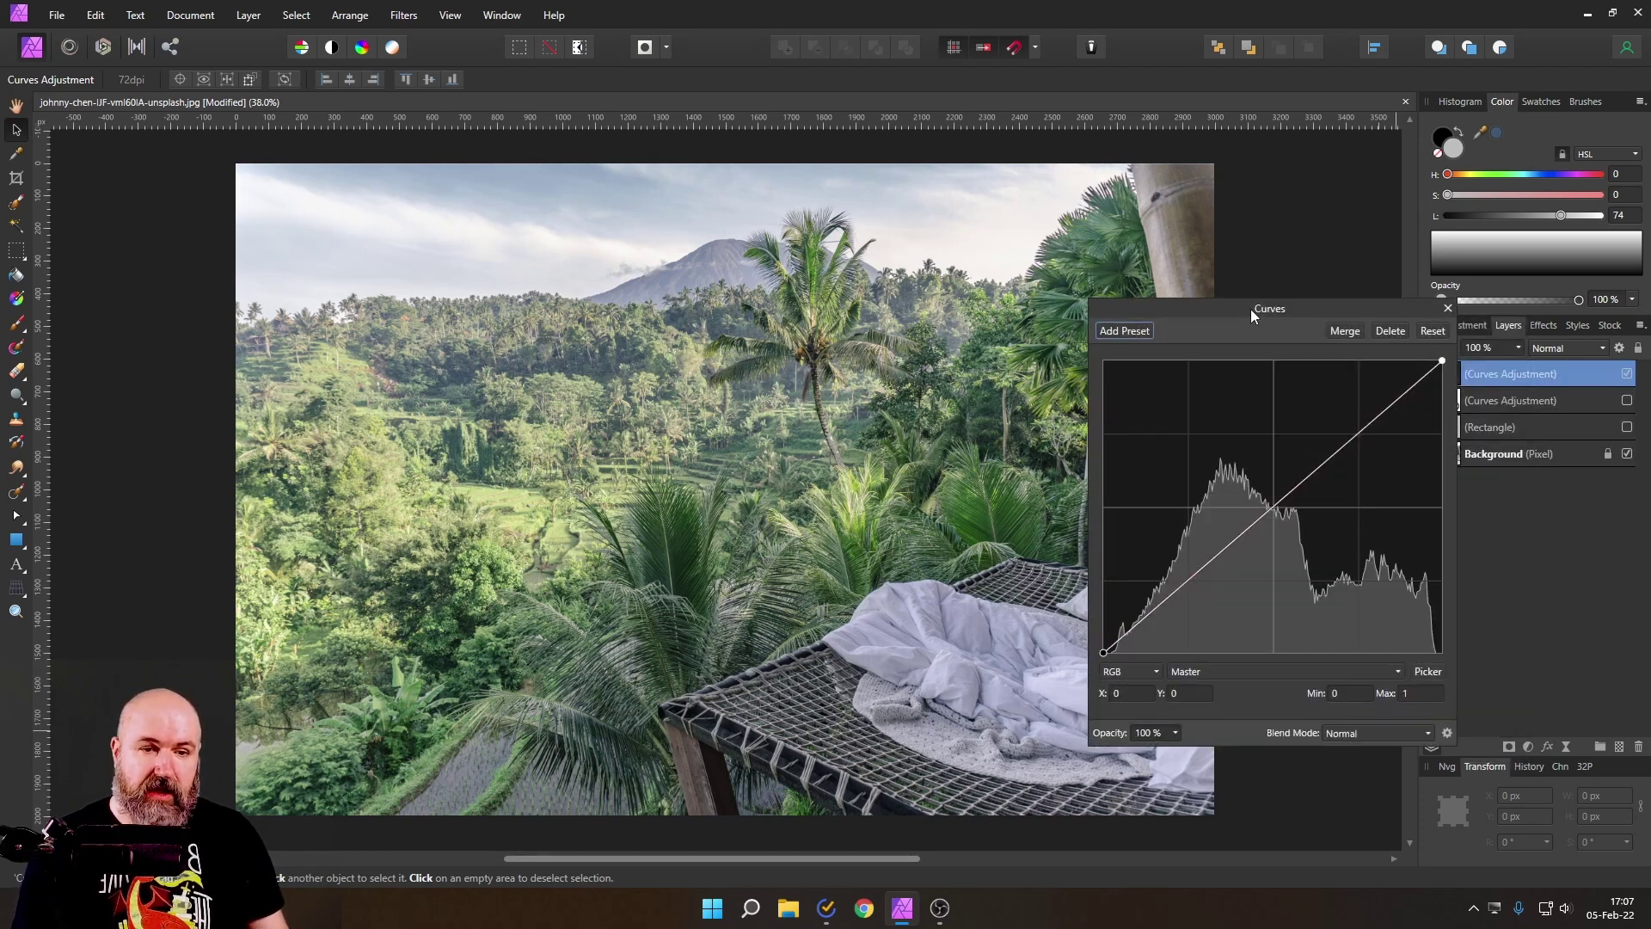
# Test a midtone point on the new curve, then delete it to leave the curve straight
pyautogui.moveTo(1251, 308); pyautogui.dragTo(1153, 261)
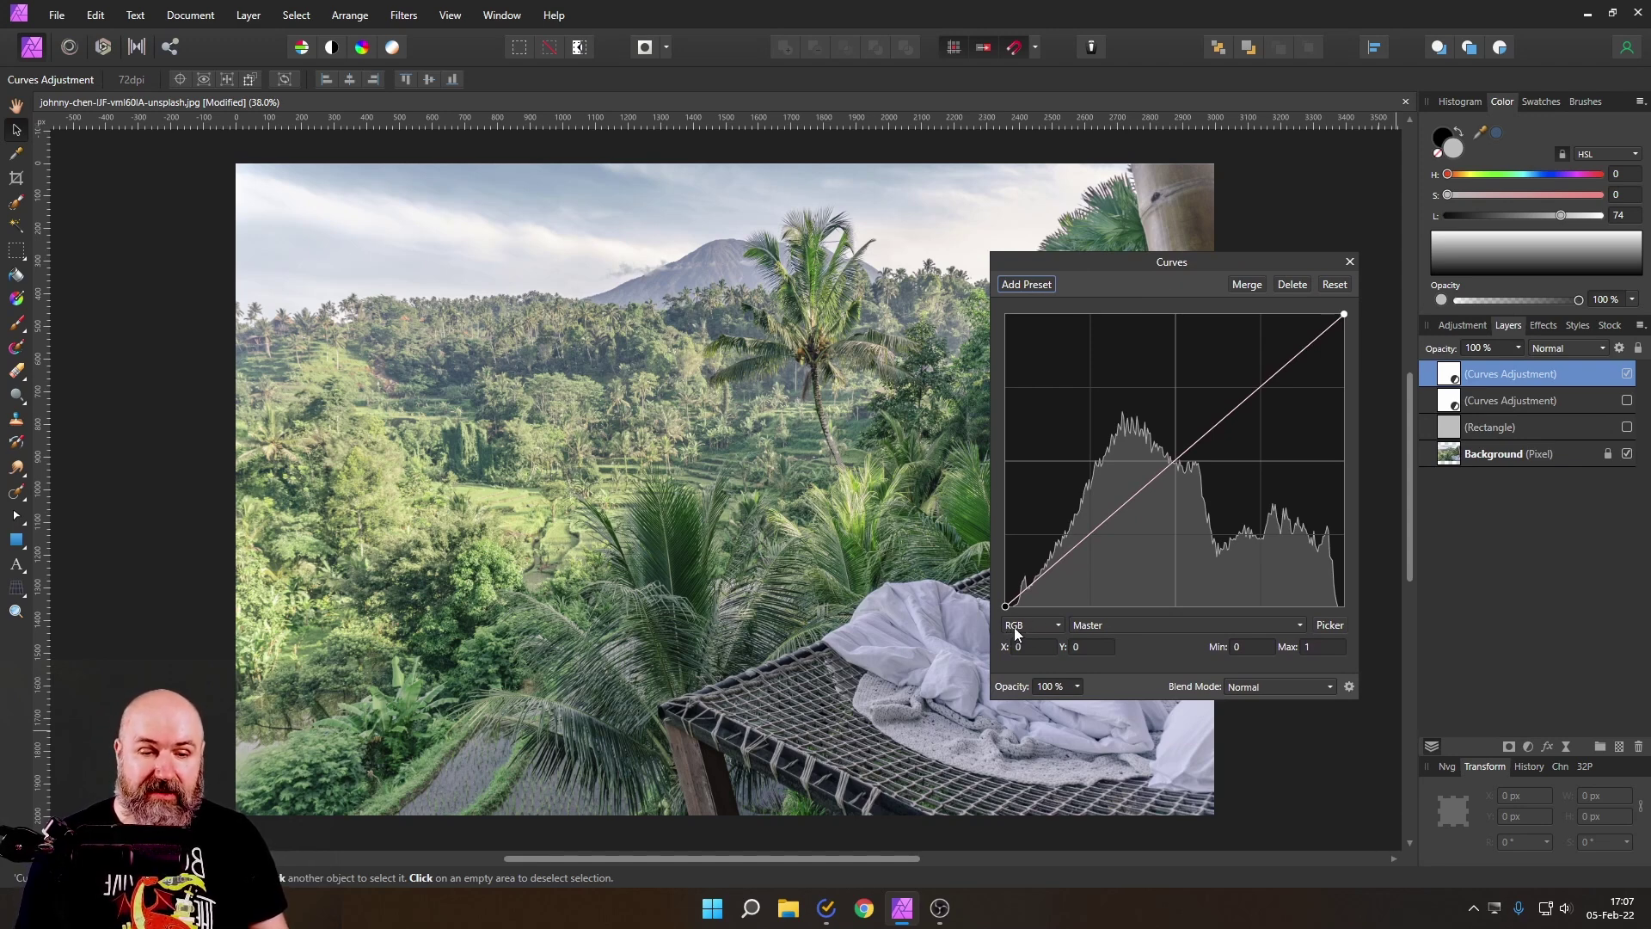
pyautogui.moveTo(1175, 461)
pyautogui.mouseDown()
pyautogui.moveTo(1151, 430)
pyautogui.moveTo(1192, 488)
pyautogui.moveTo(1178, 467)
pyautogui.mouseUp()
pyautogui.press('Delete')
pyautogui.click(1141, 625)
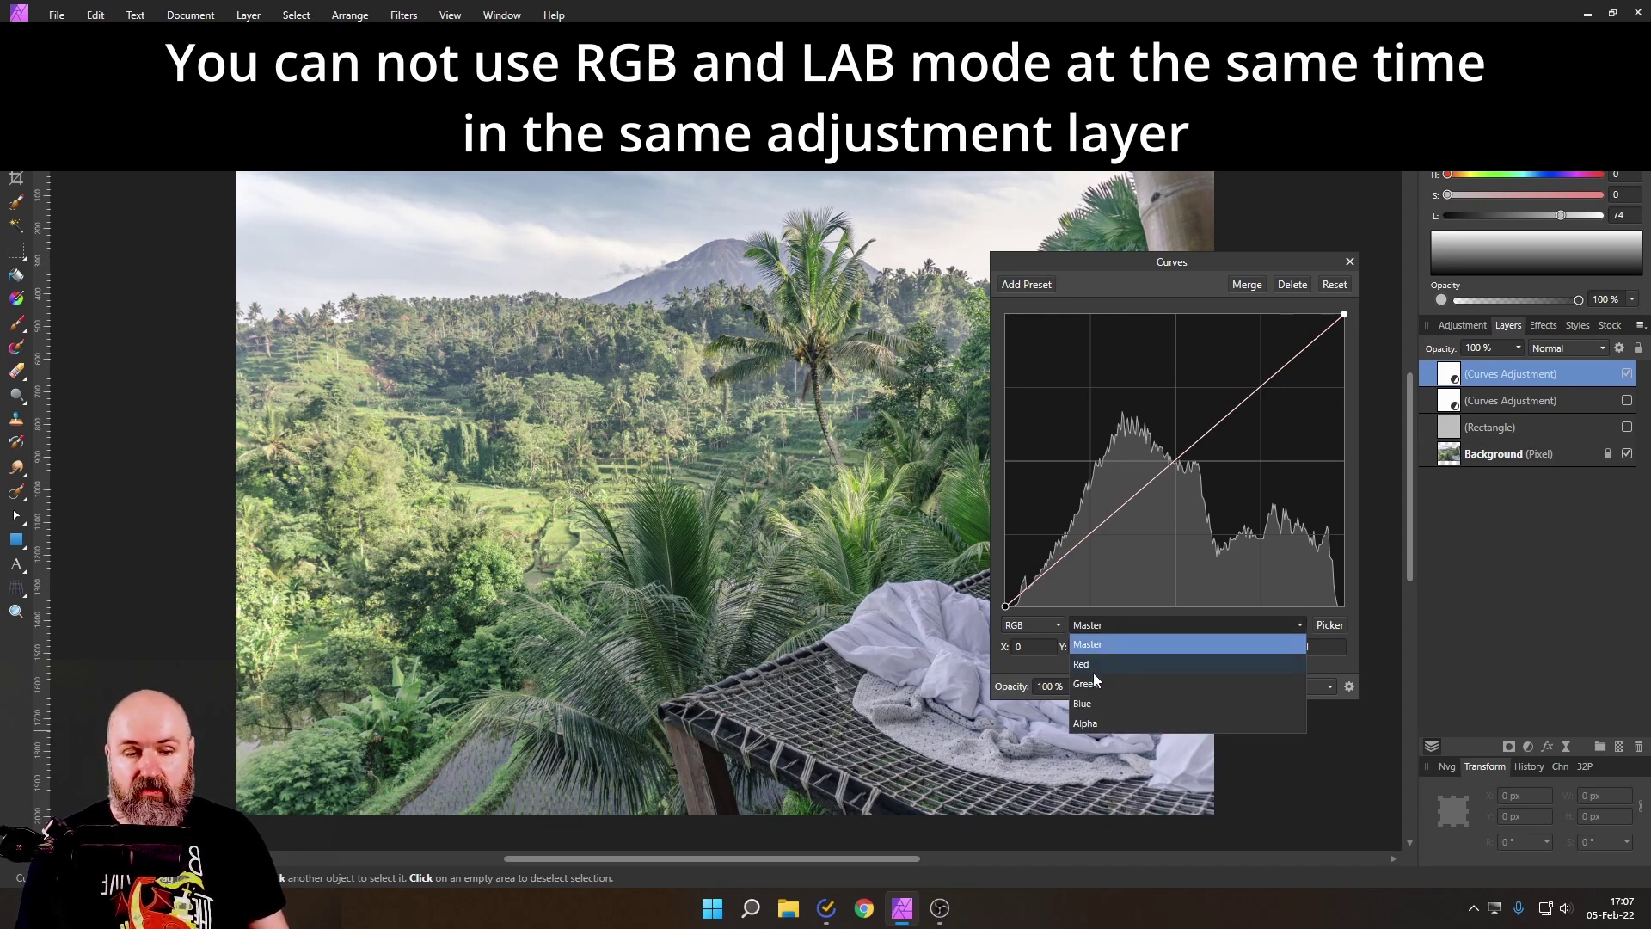
# Change the new Curves colour space from RGB to LAB, keeping the Master channel
pyautogui.press('Escape')
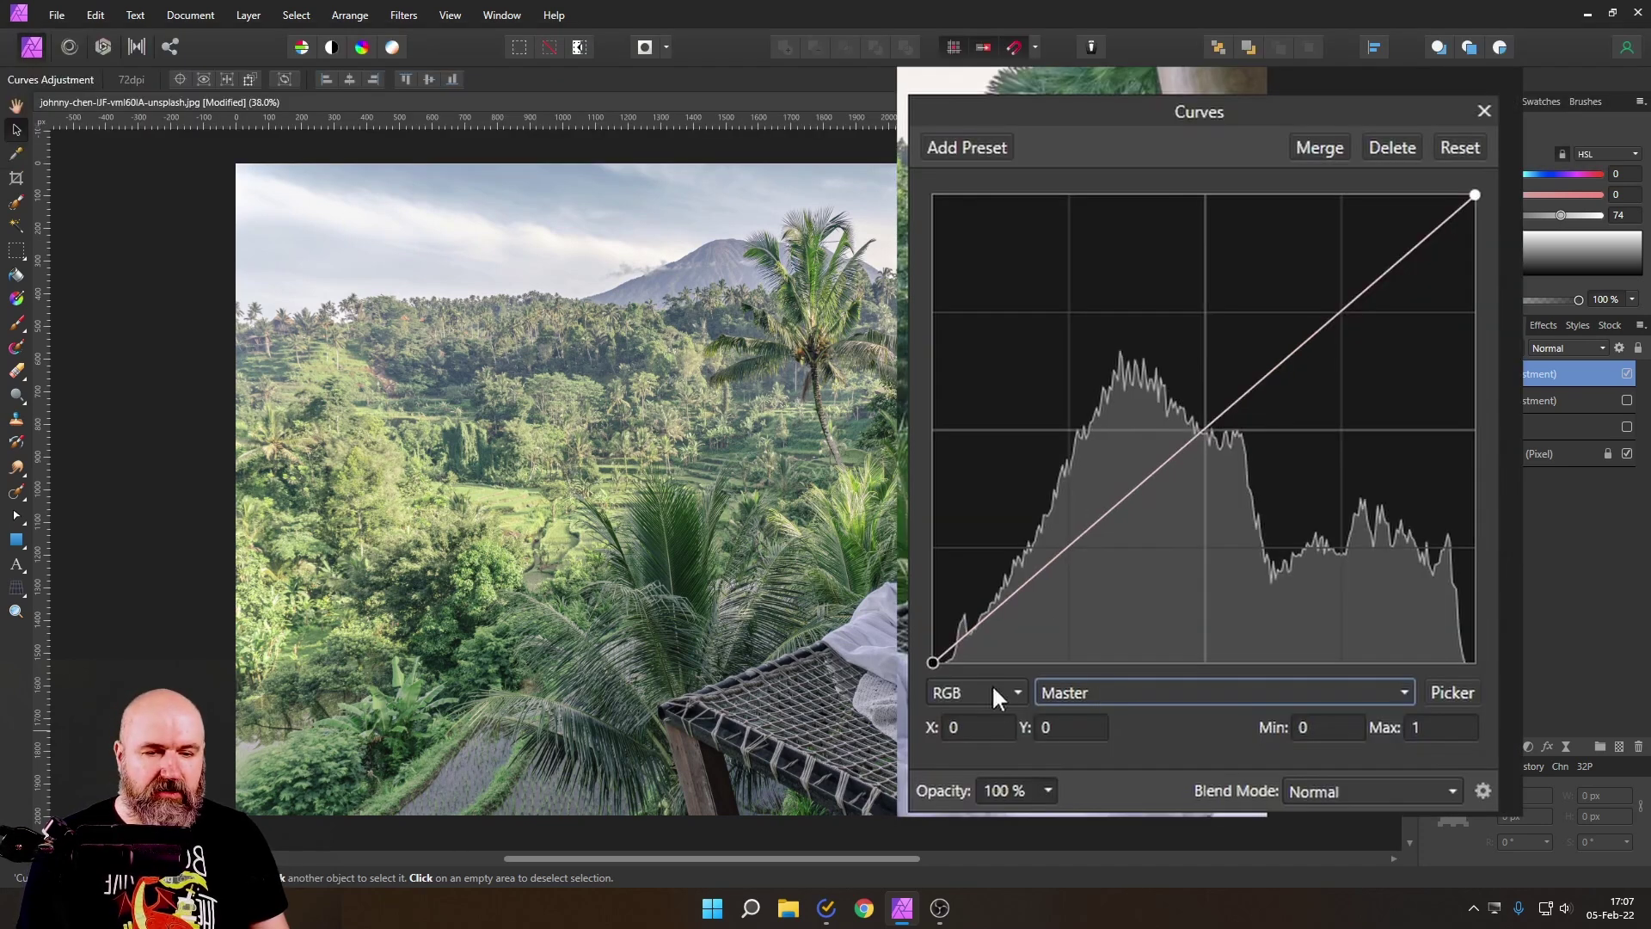
pyautogui.click(987, 700)
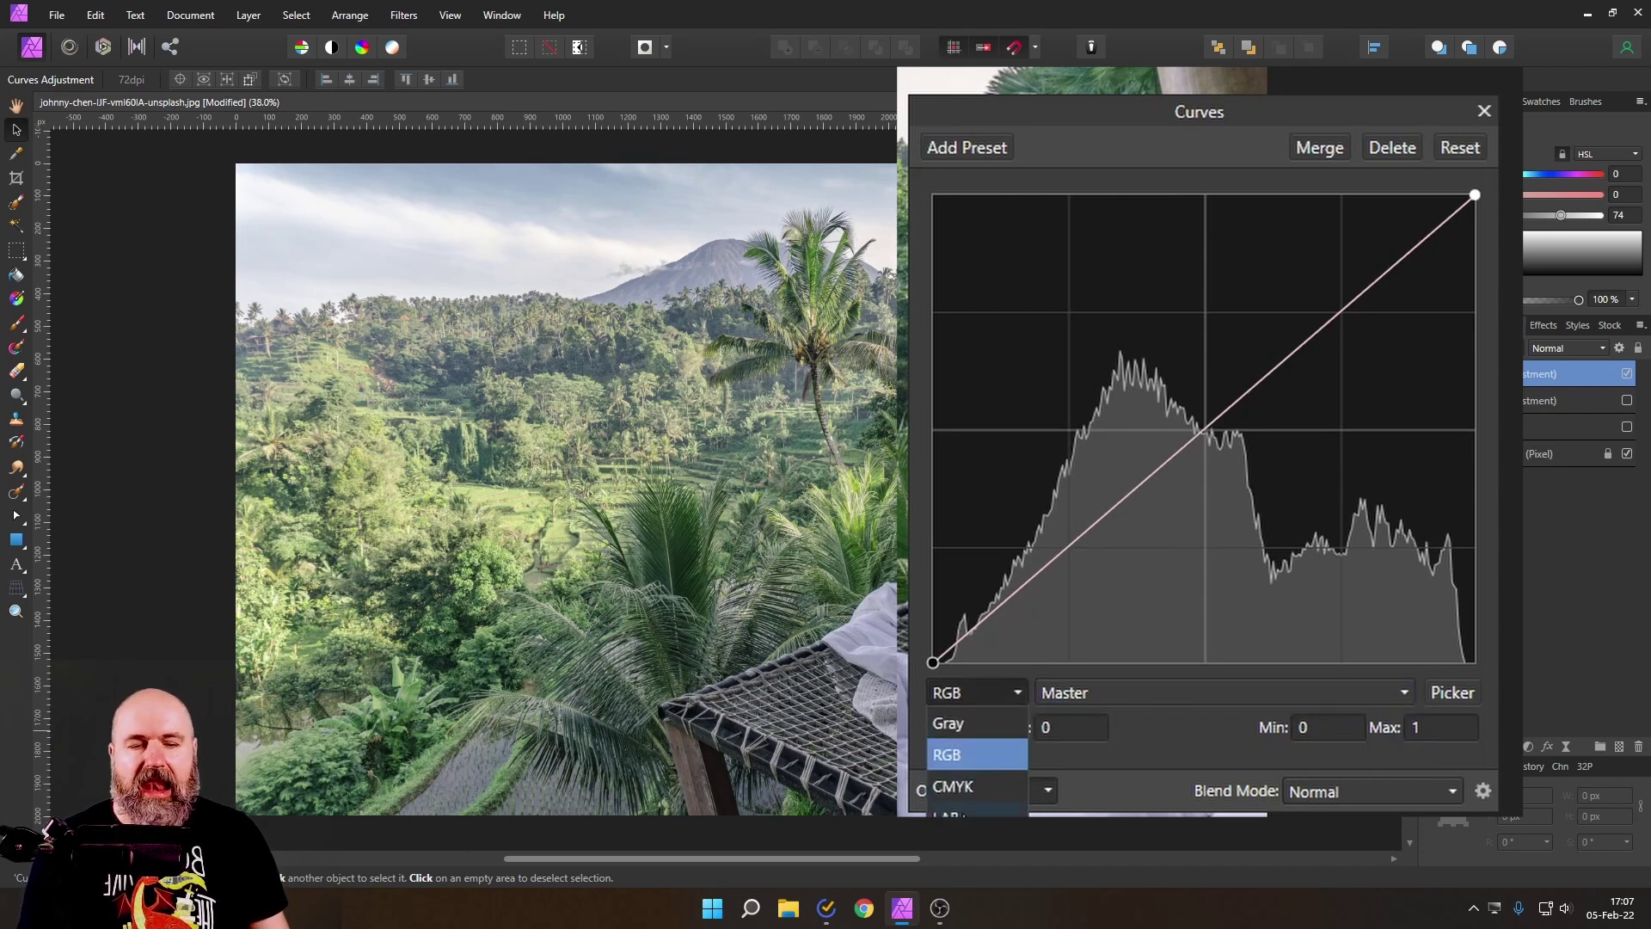
pyautogui.click(954, 813)
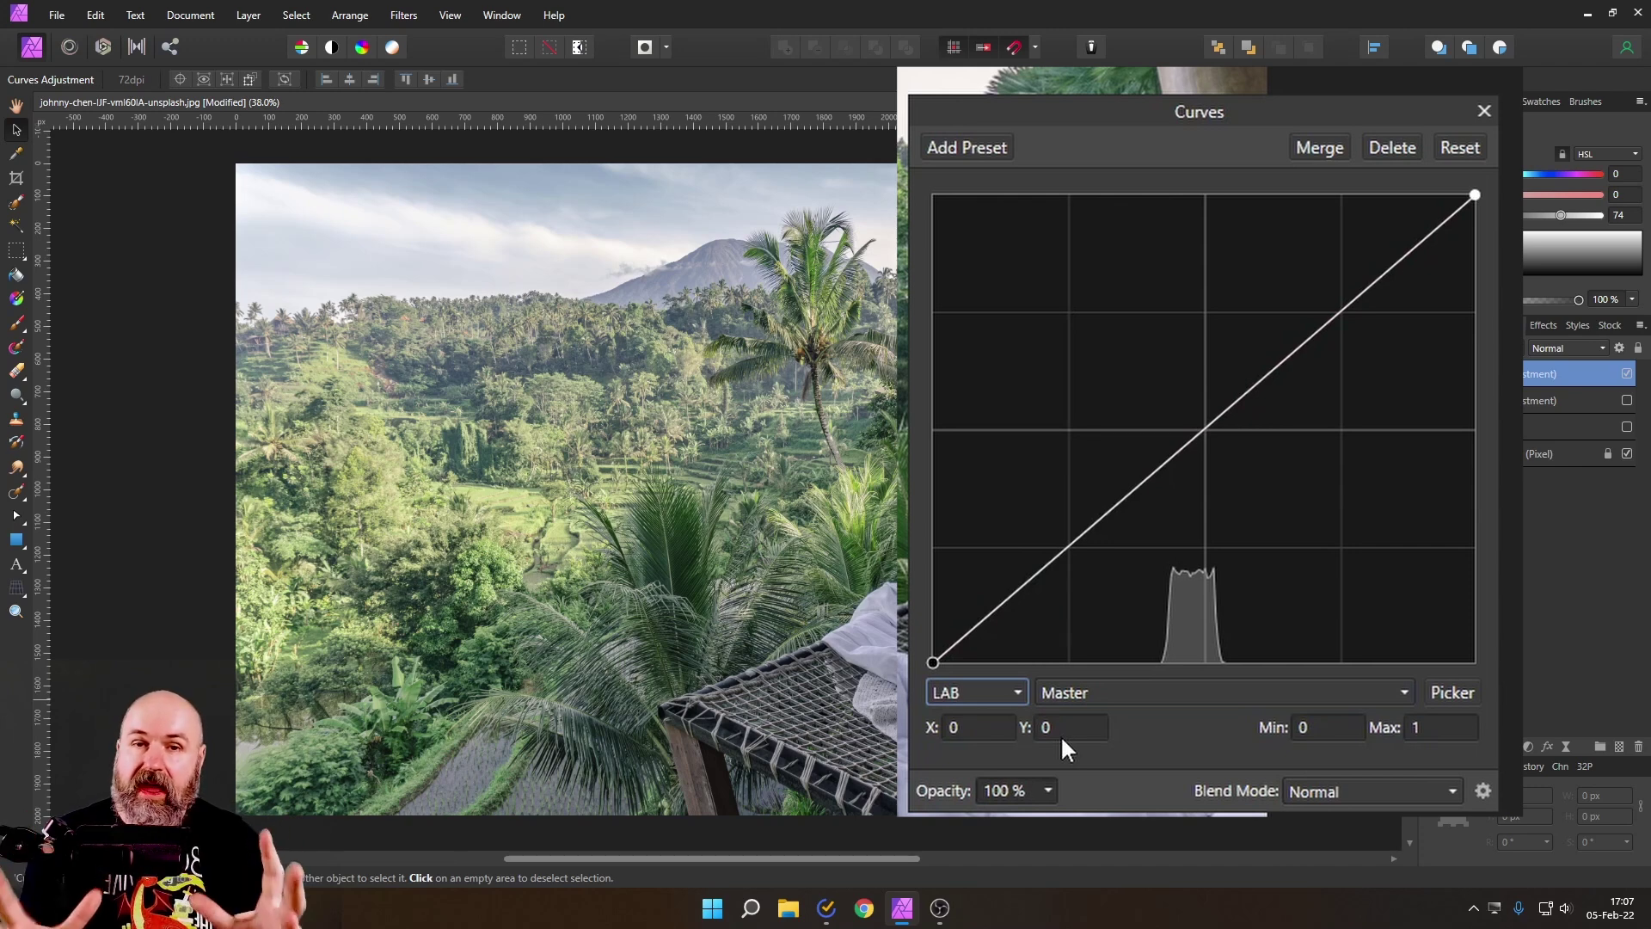
pyautogui.click(1112, 688)
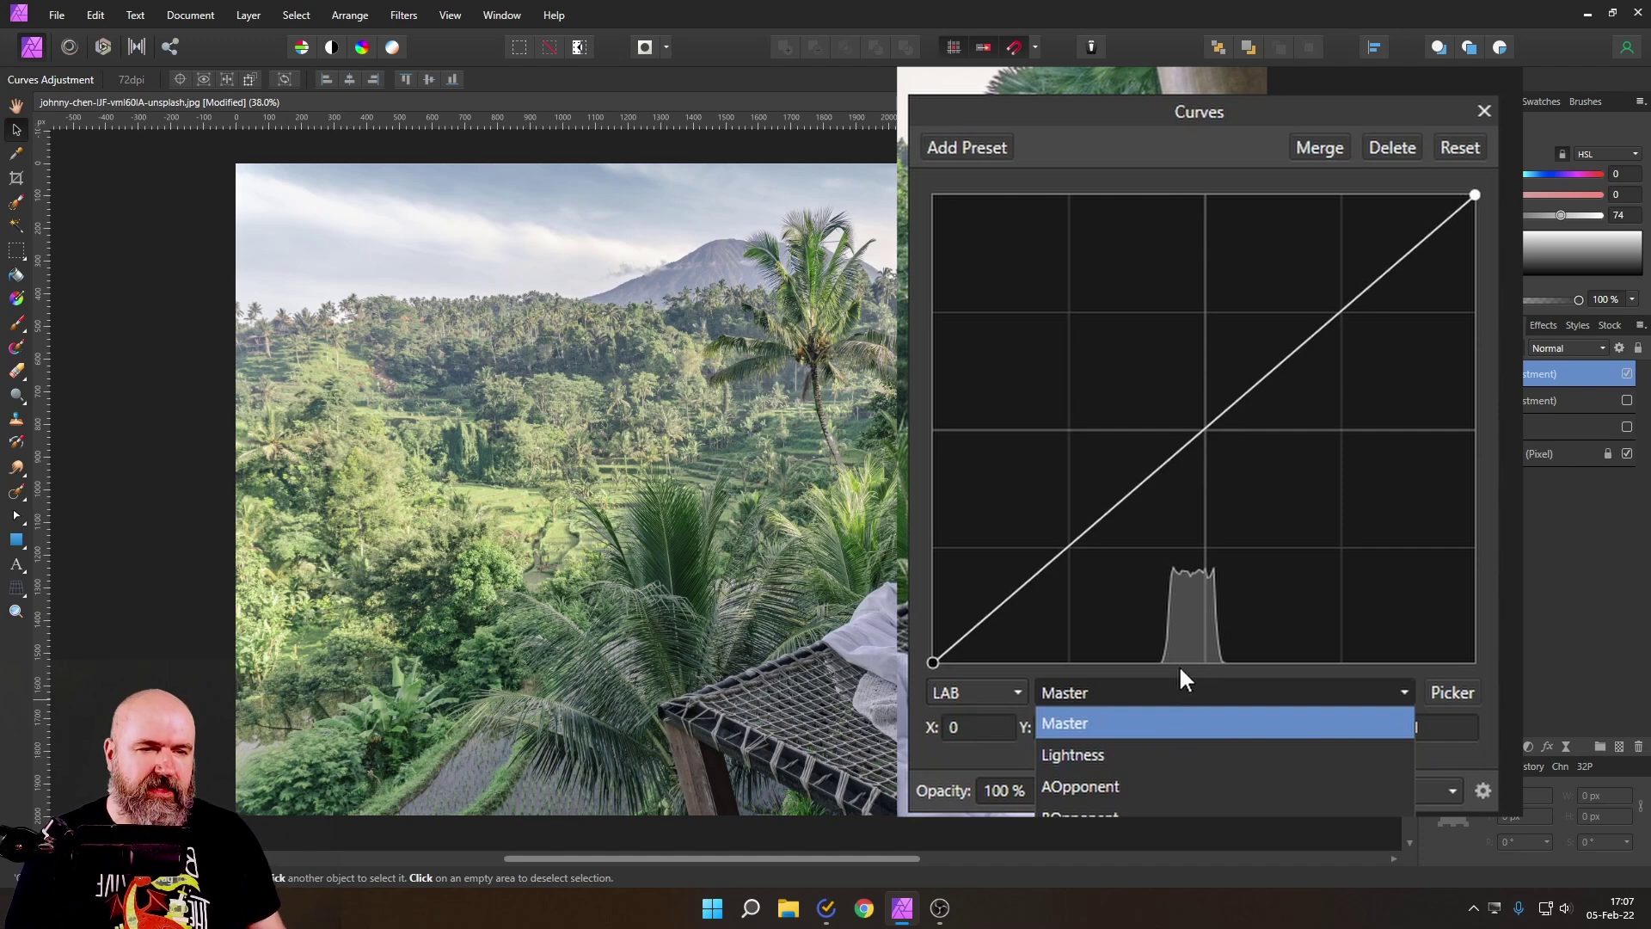
# Show the grey Rectangle layer and try a darkening Lightness point, then reset it
pyautogui.click(1628, 428)
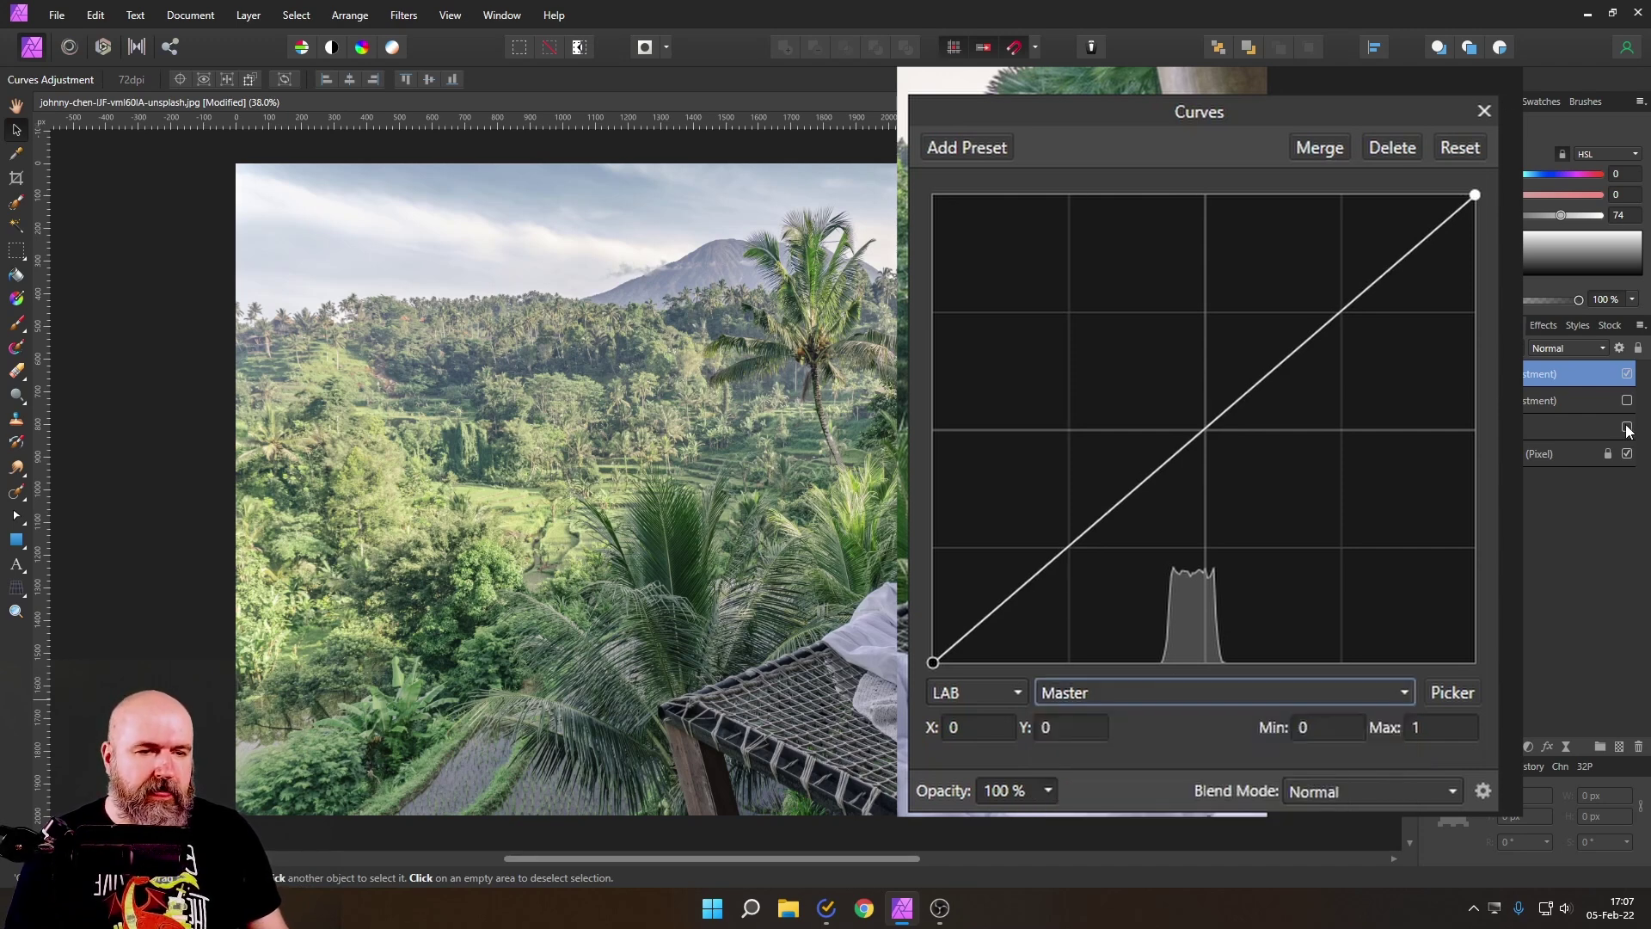
pyautogui.click(1627, 427)
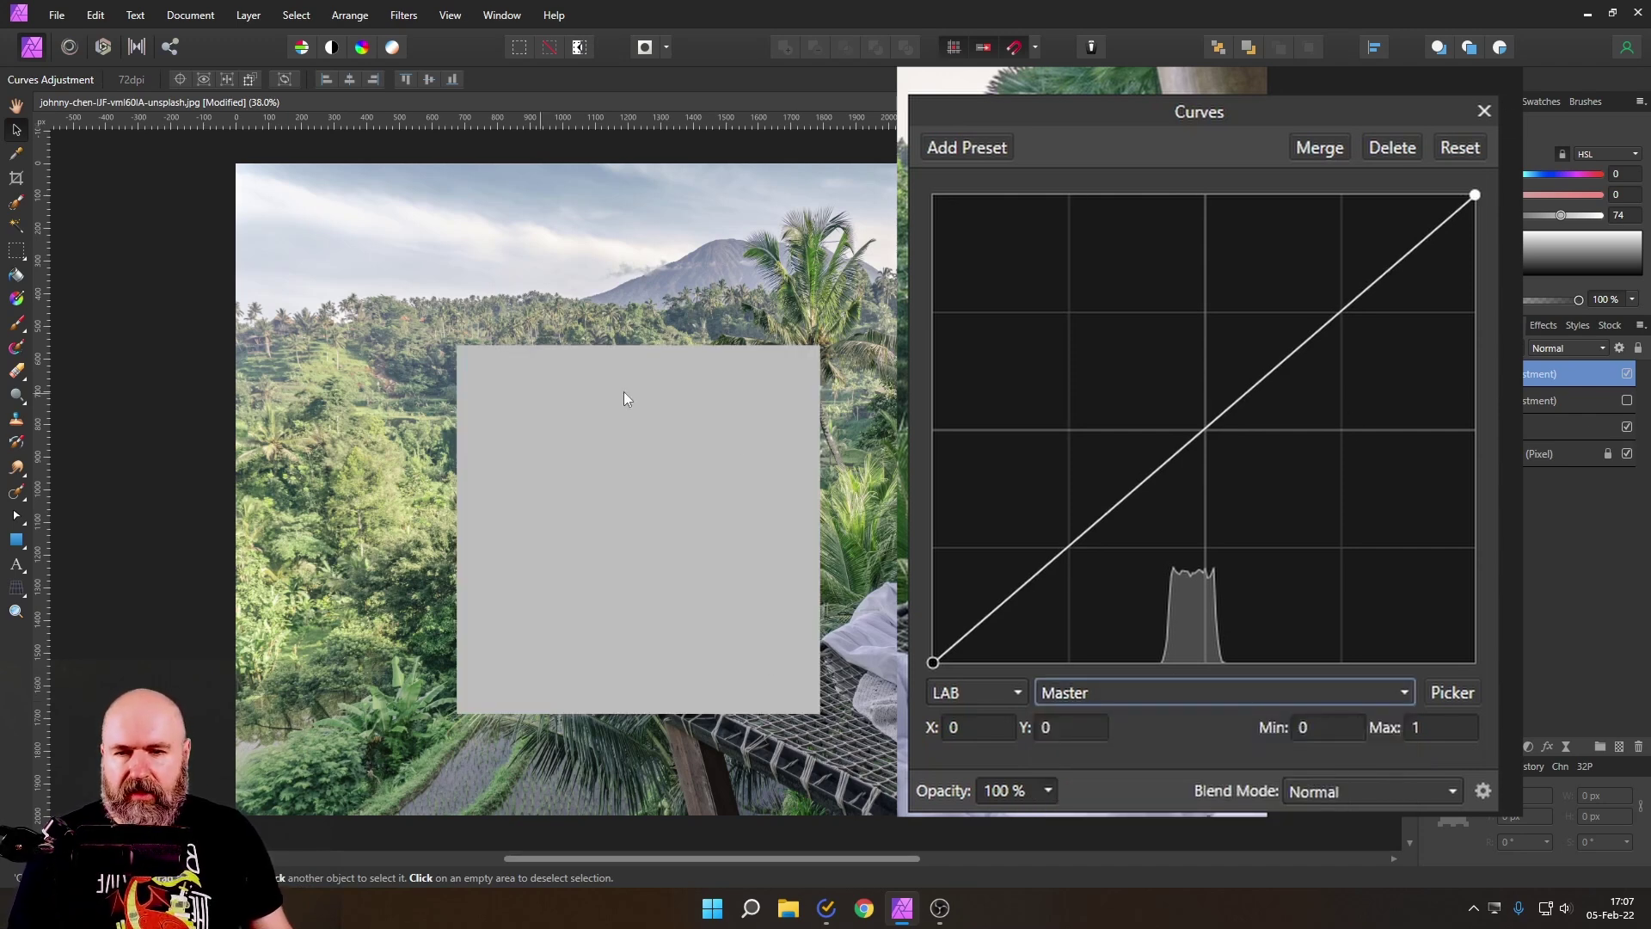
pyautogui.click(1099, 688)
pyautogui.click(1076, 752)
pyautogui.moveTo(1198, 427); pyautogui.dragTo(1144, 675)
pyautogui.click(1128, 688)
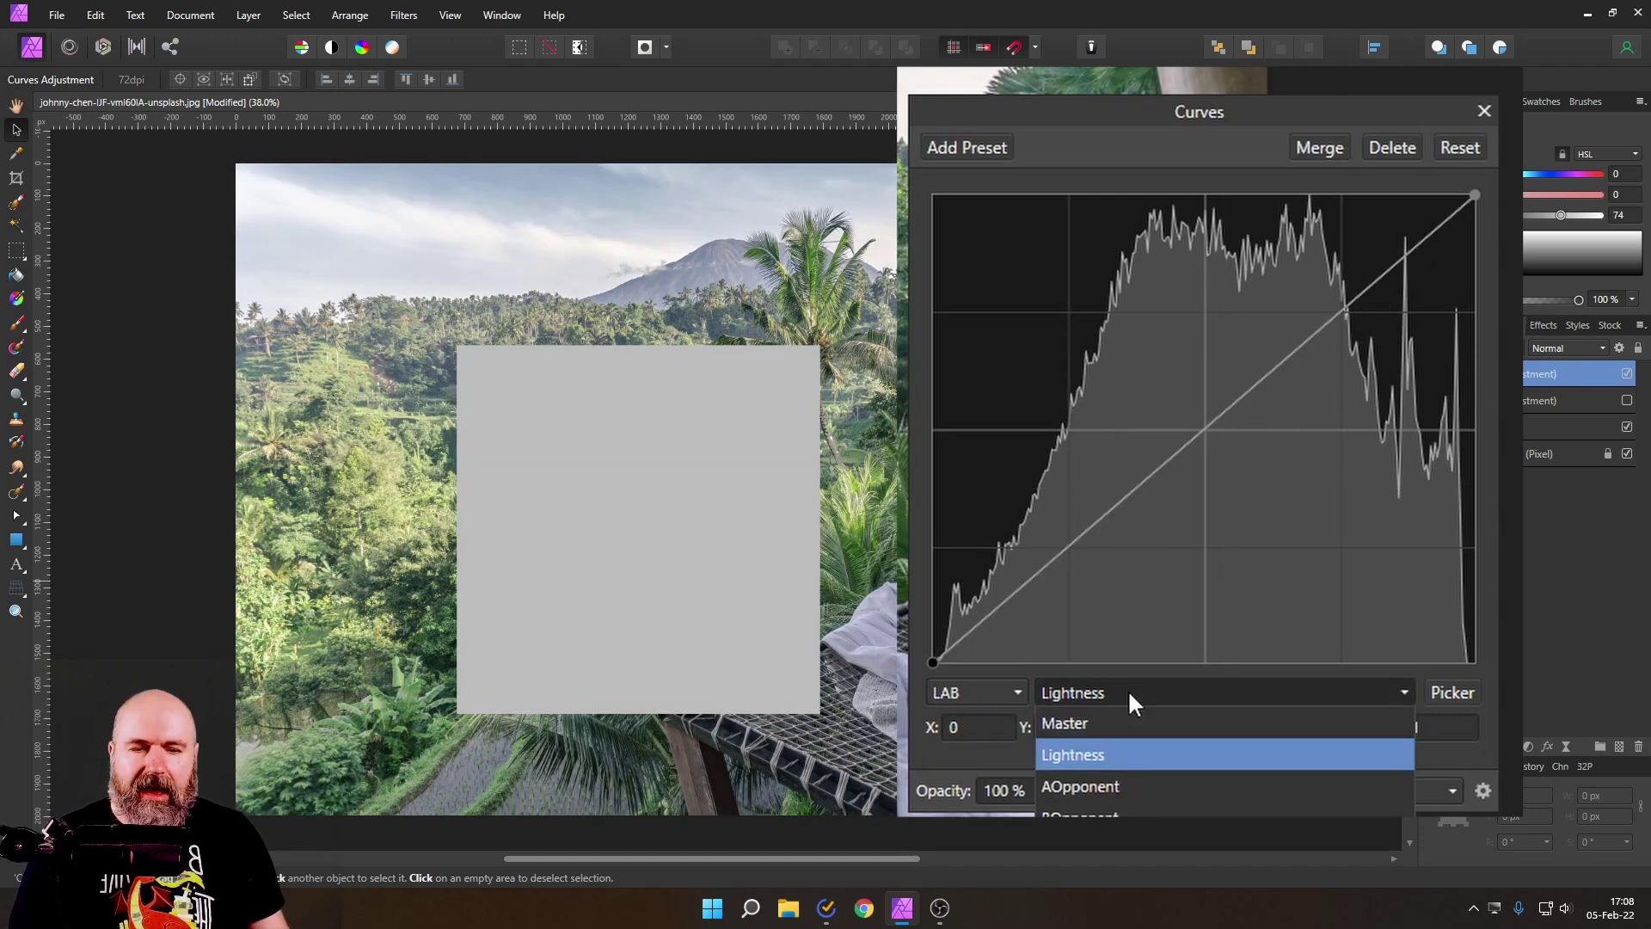
# Select the AOpponent channel and test its magenta and green extremes
pyautogui.click(1096, 787)
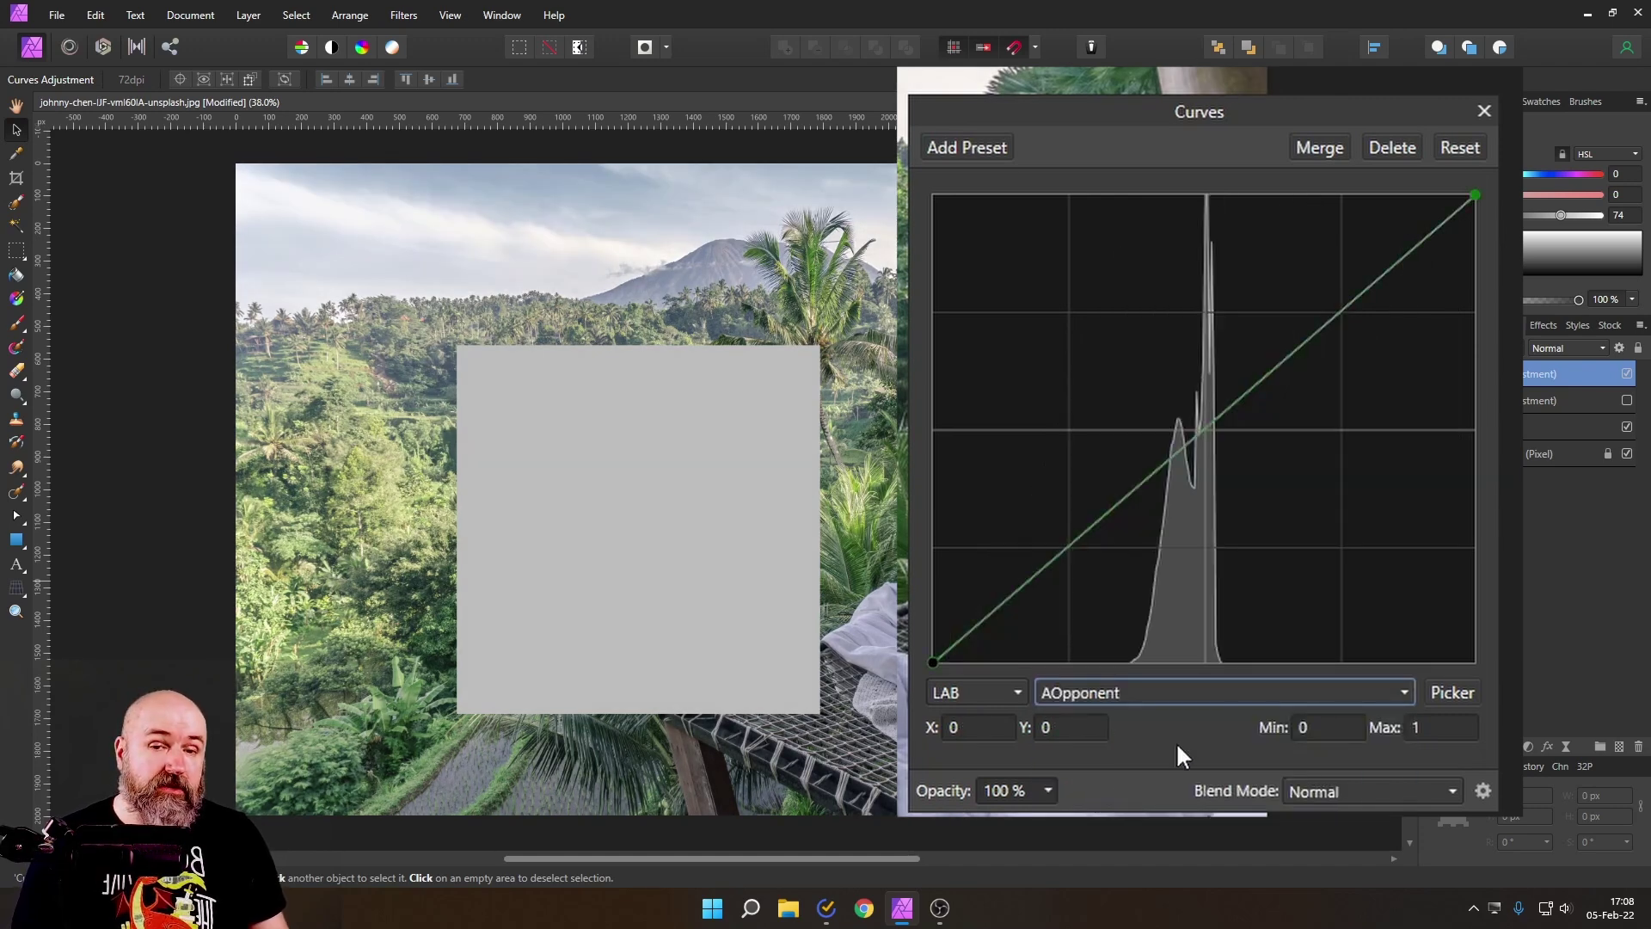
pyautogui.moveTo(937, 659); pyautogui.dragTo(903, 195)
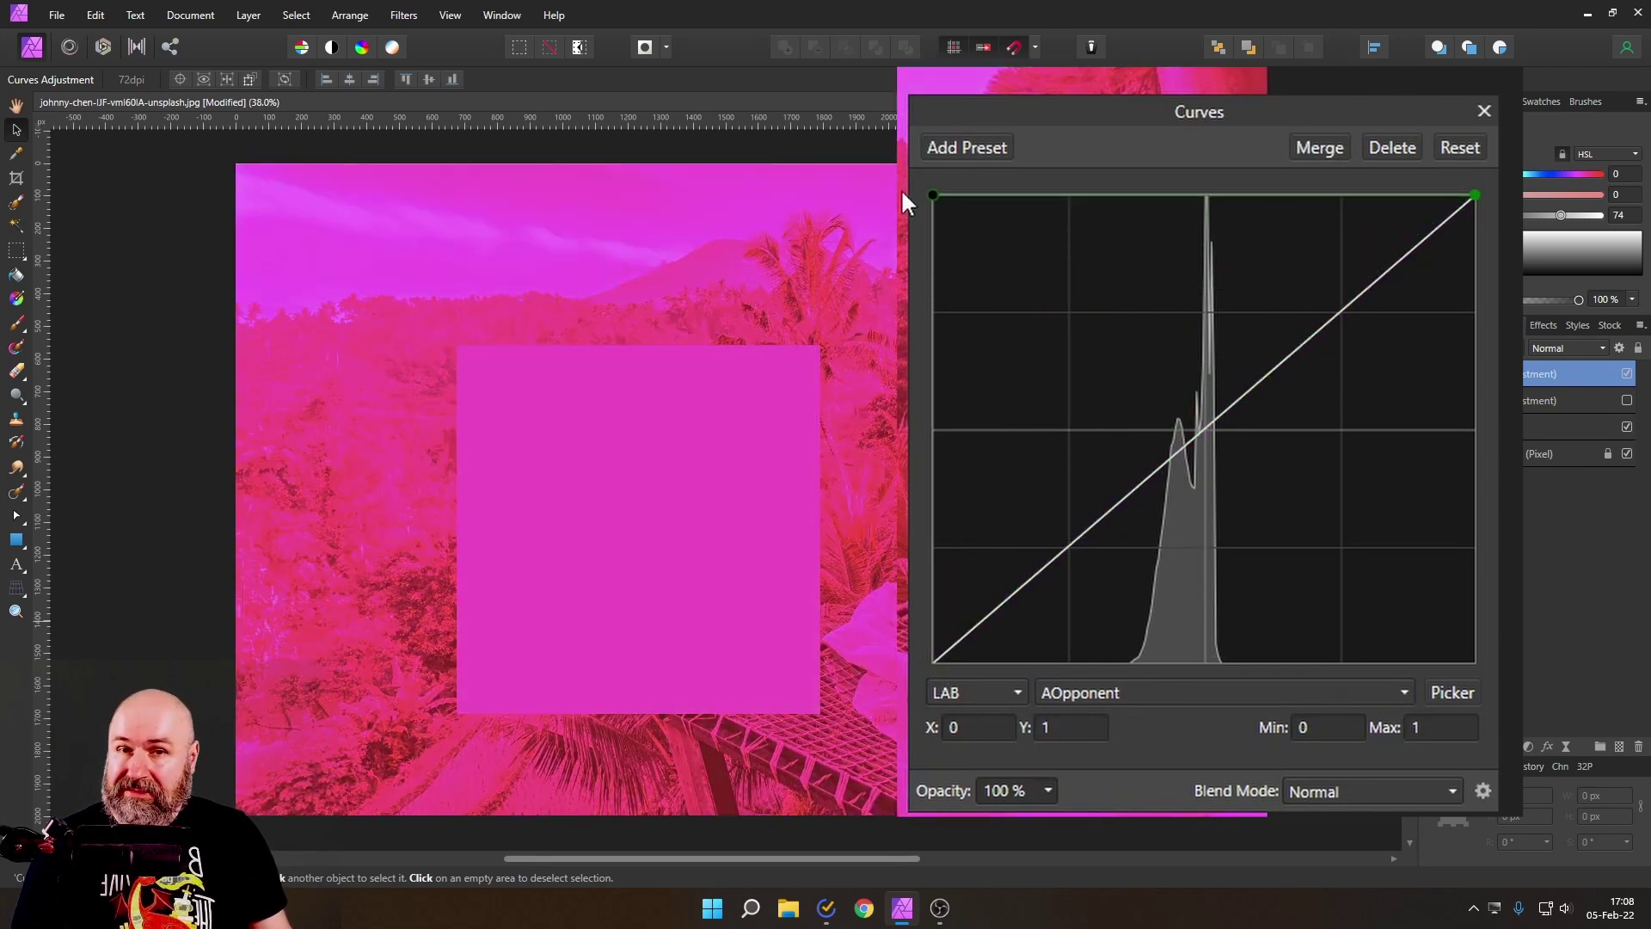
pyautogui.moveTo(901, 188); pyautogui.dragTo(1478, 688)
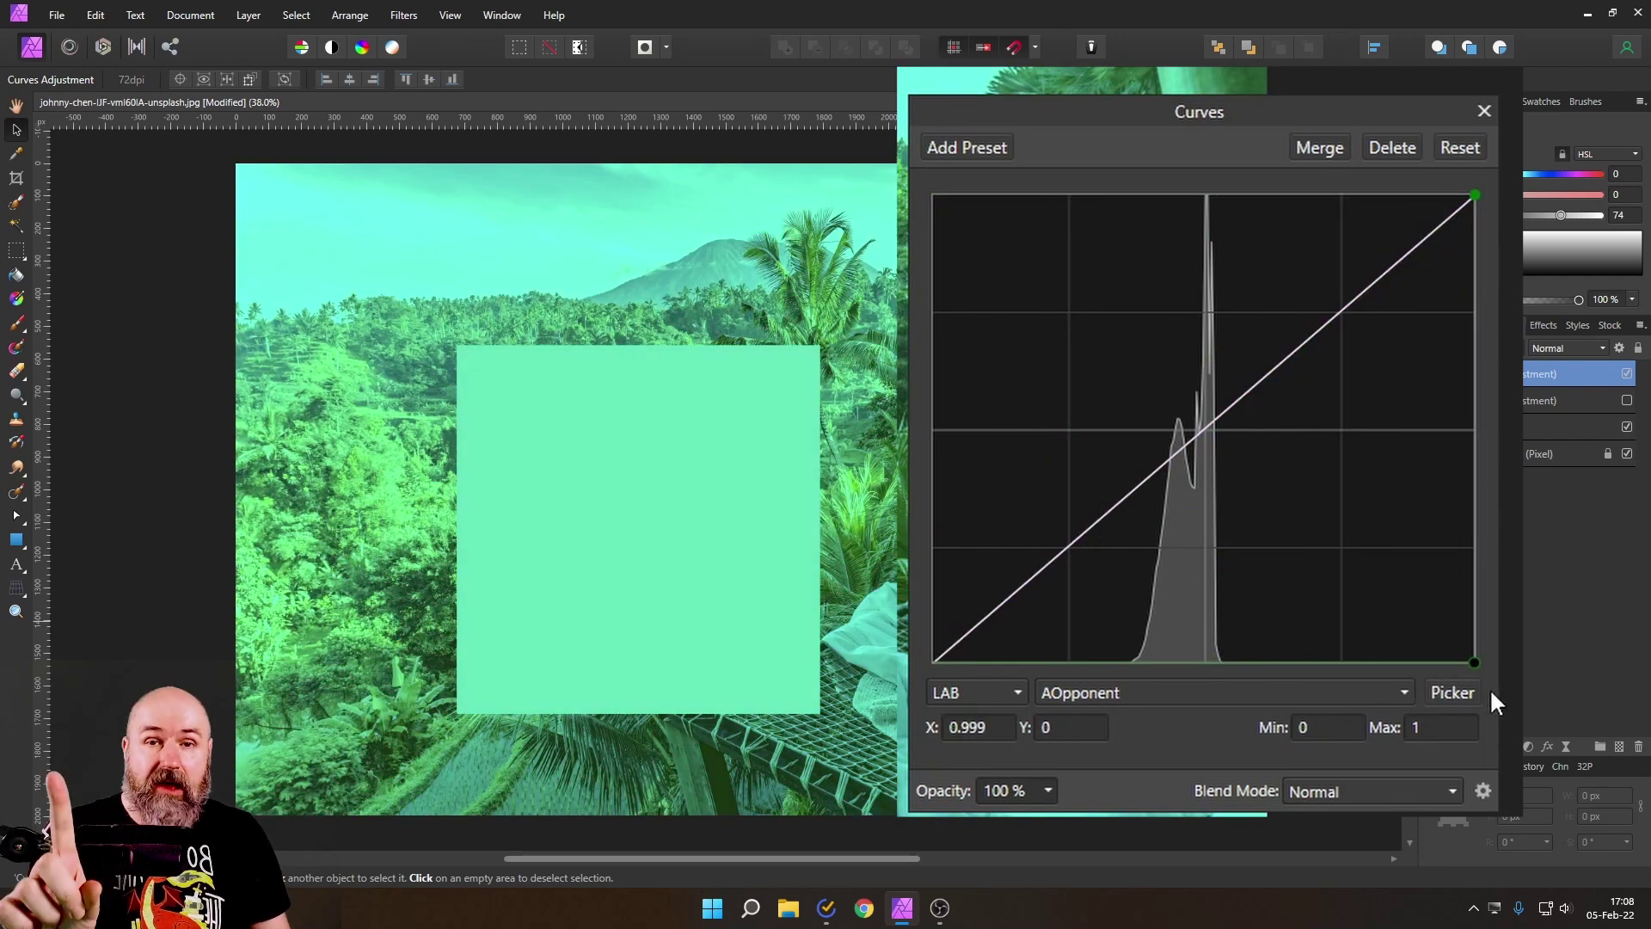
pyautogui.moveTo(1489, 688); pyautogui.dragTo(933, 662)
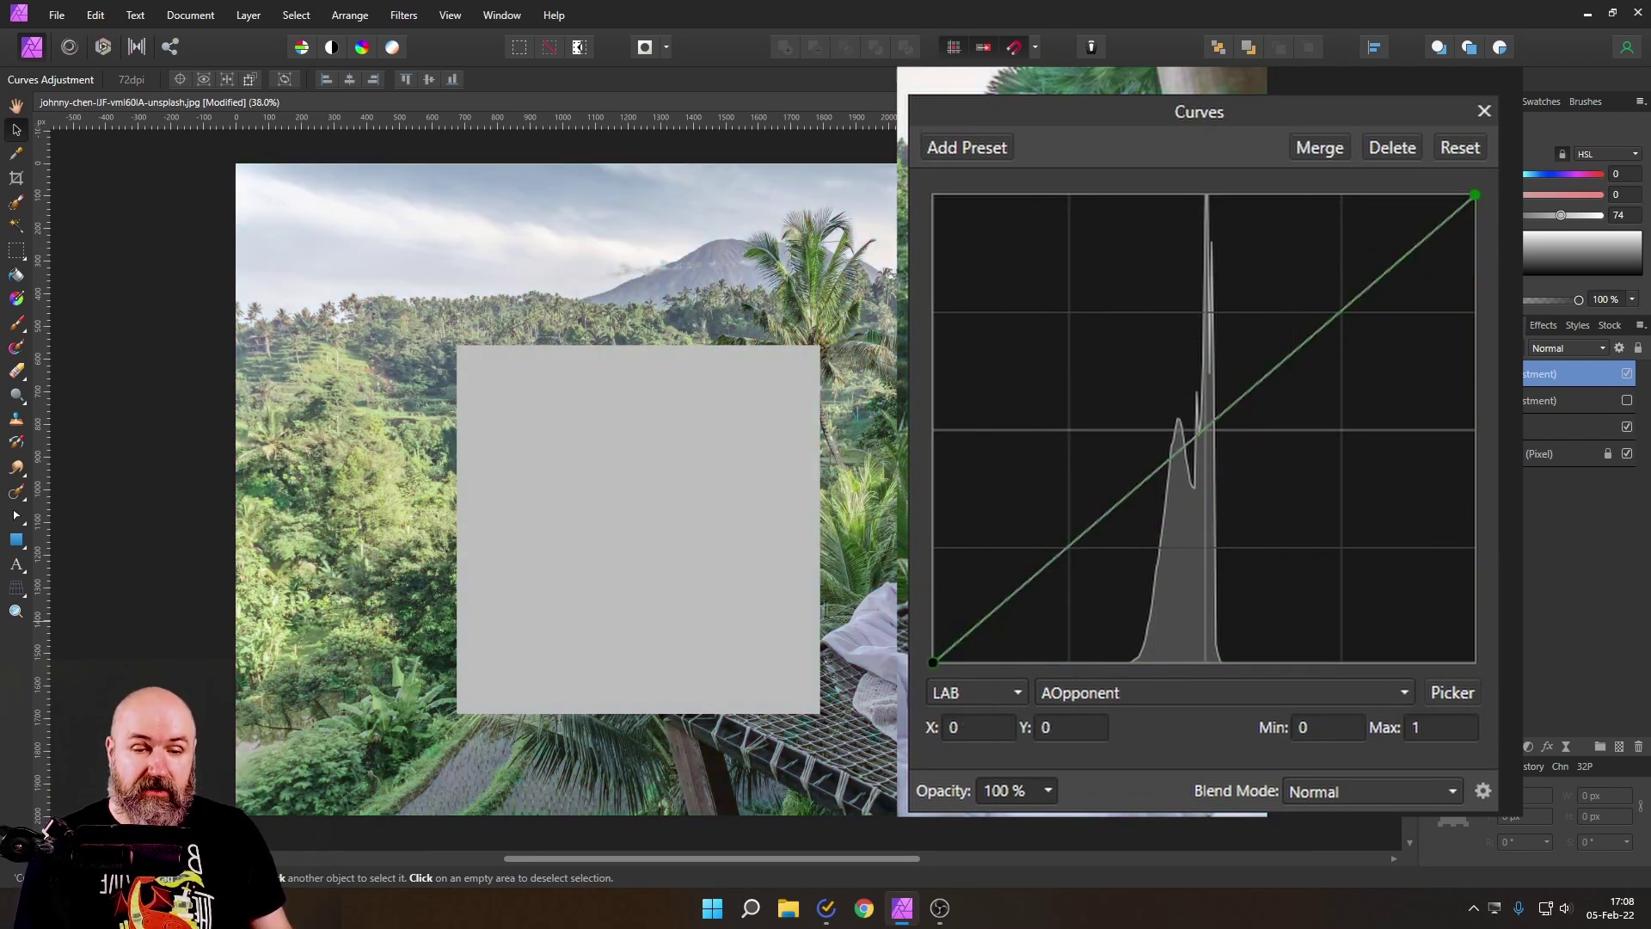
# Select BOpponent, test its yellow and blue extremes, then restore a straight curve
pyautogui.click(1121, 695)
pyautogui.click(1082, 812)
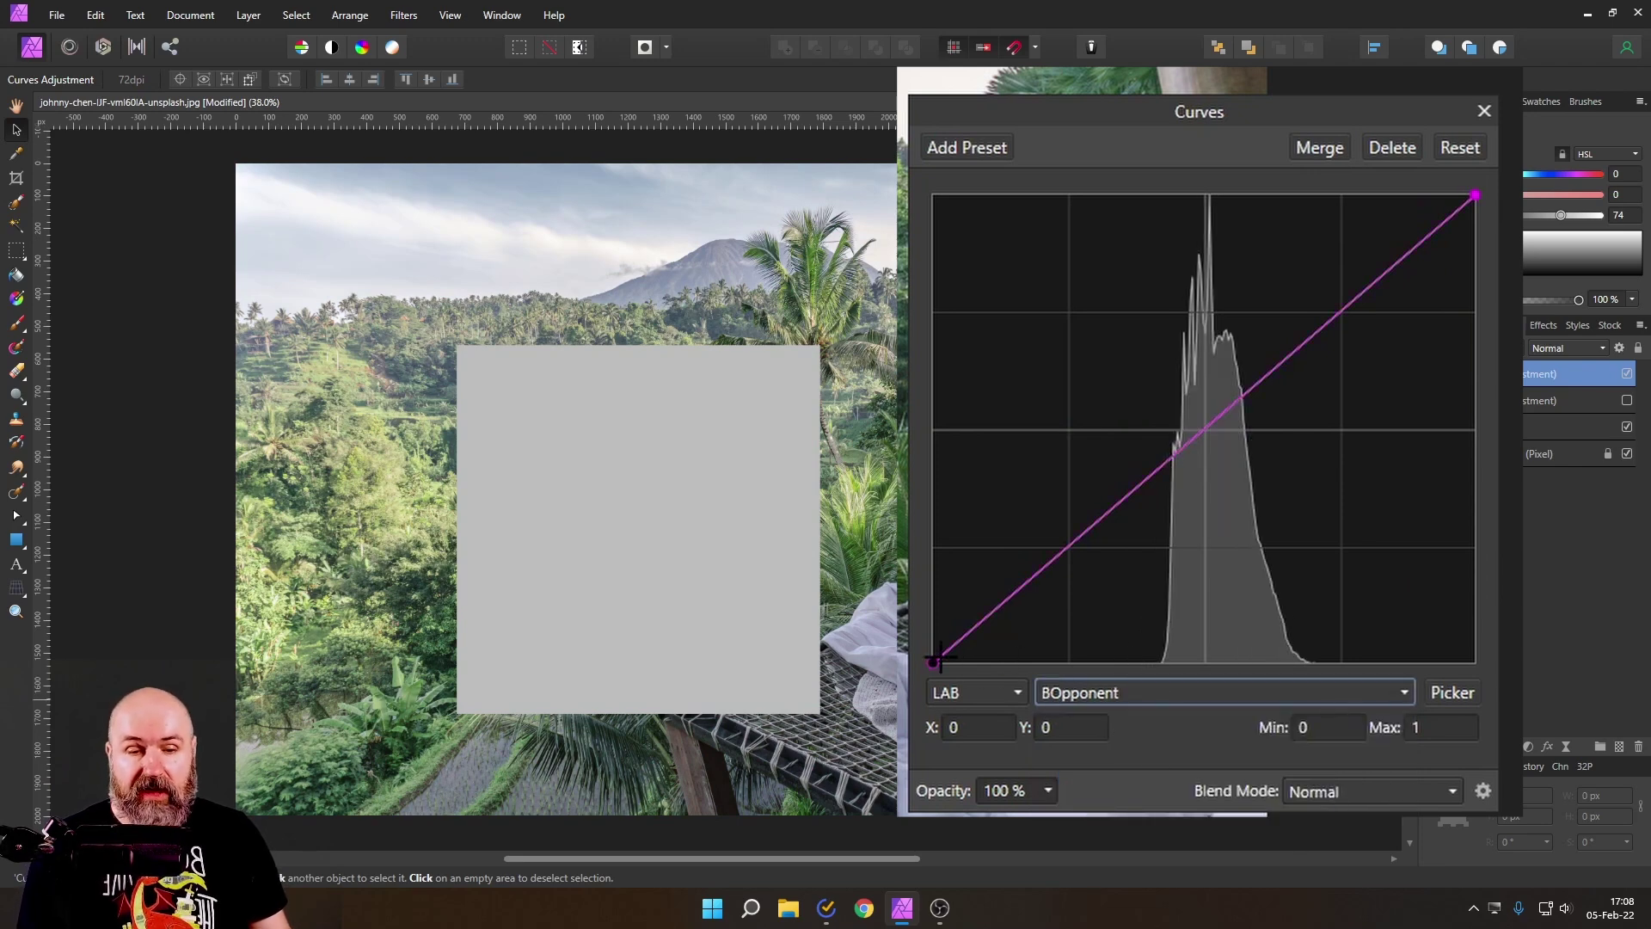
pyautogui.moveTo(933, 662); pyautogui.dragTo(1493, 728)
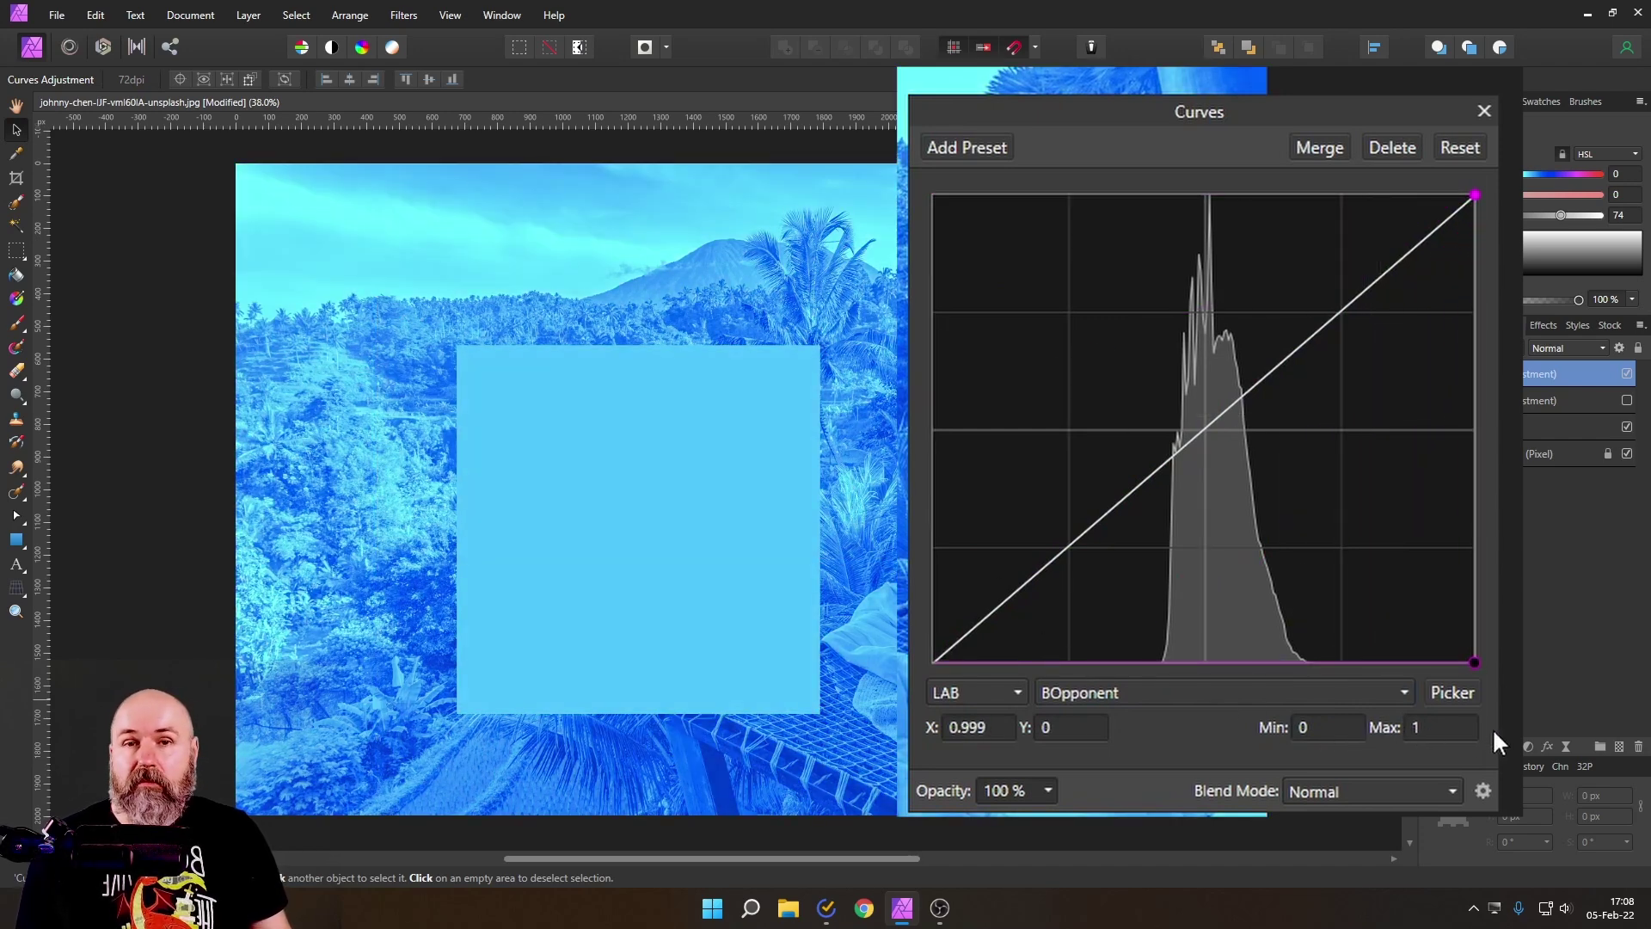
pyautogui.hotkey('ctrl', 'z')
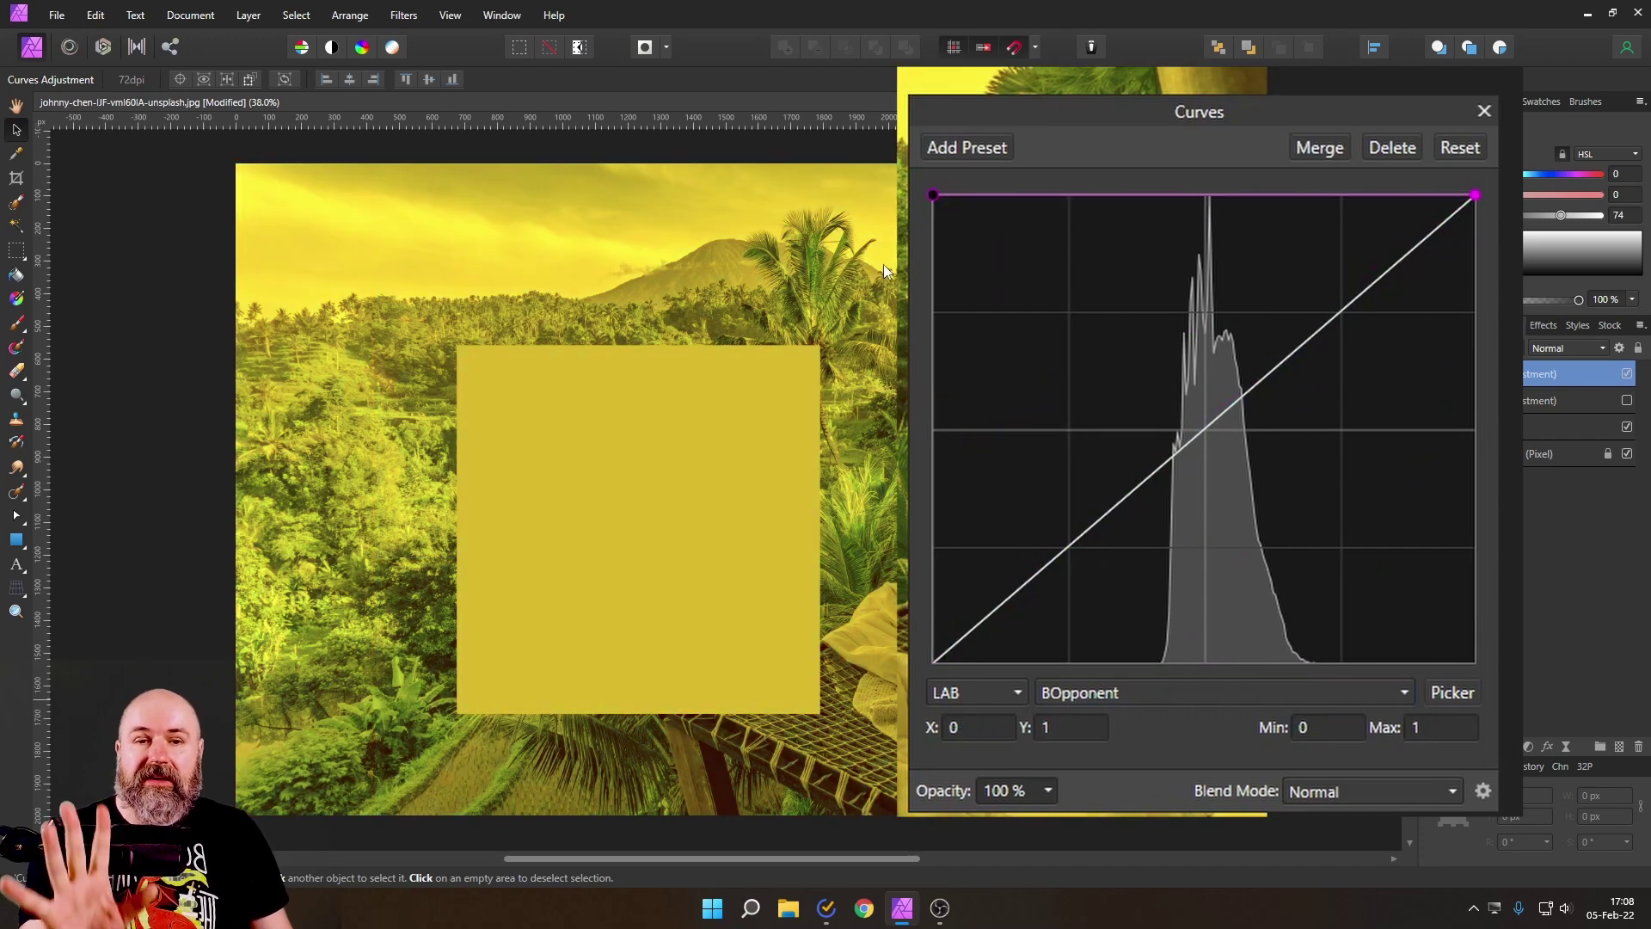
pyautogui.moveTo(933, 196); pyautogui.dragTo(1457, 662)
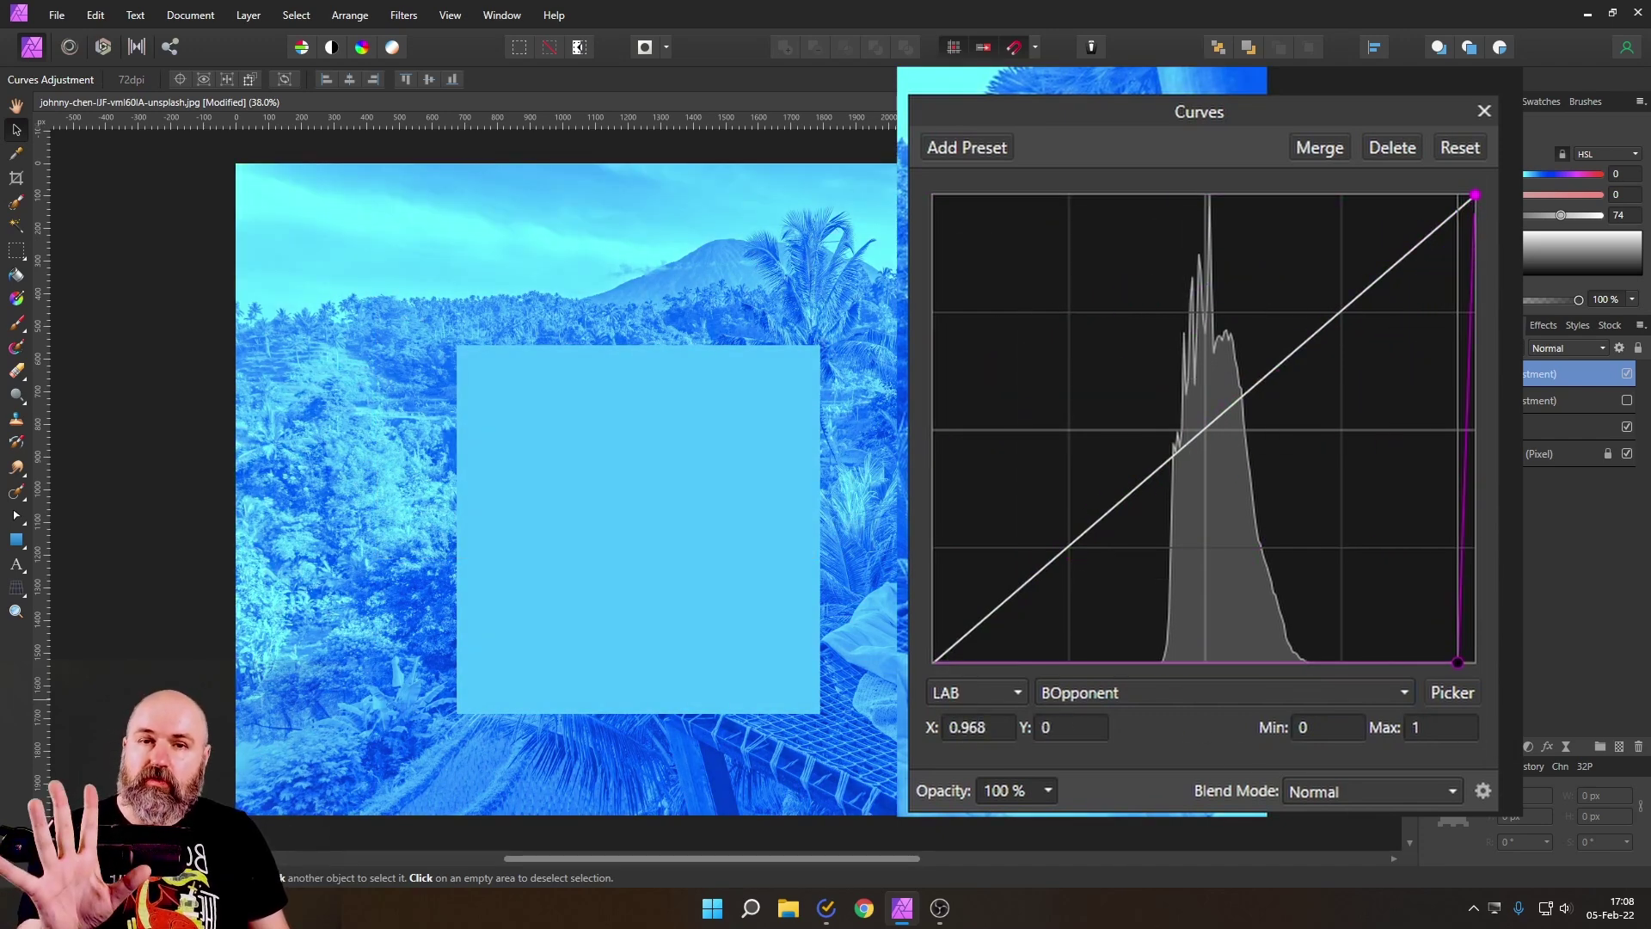
pyautogui.click(1461, 147)
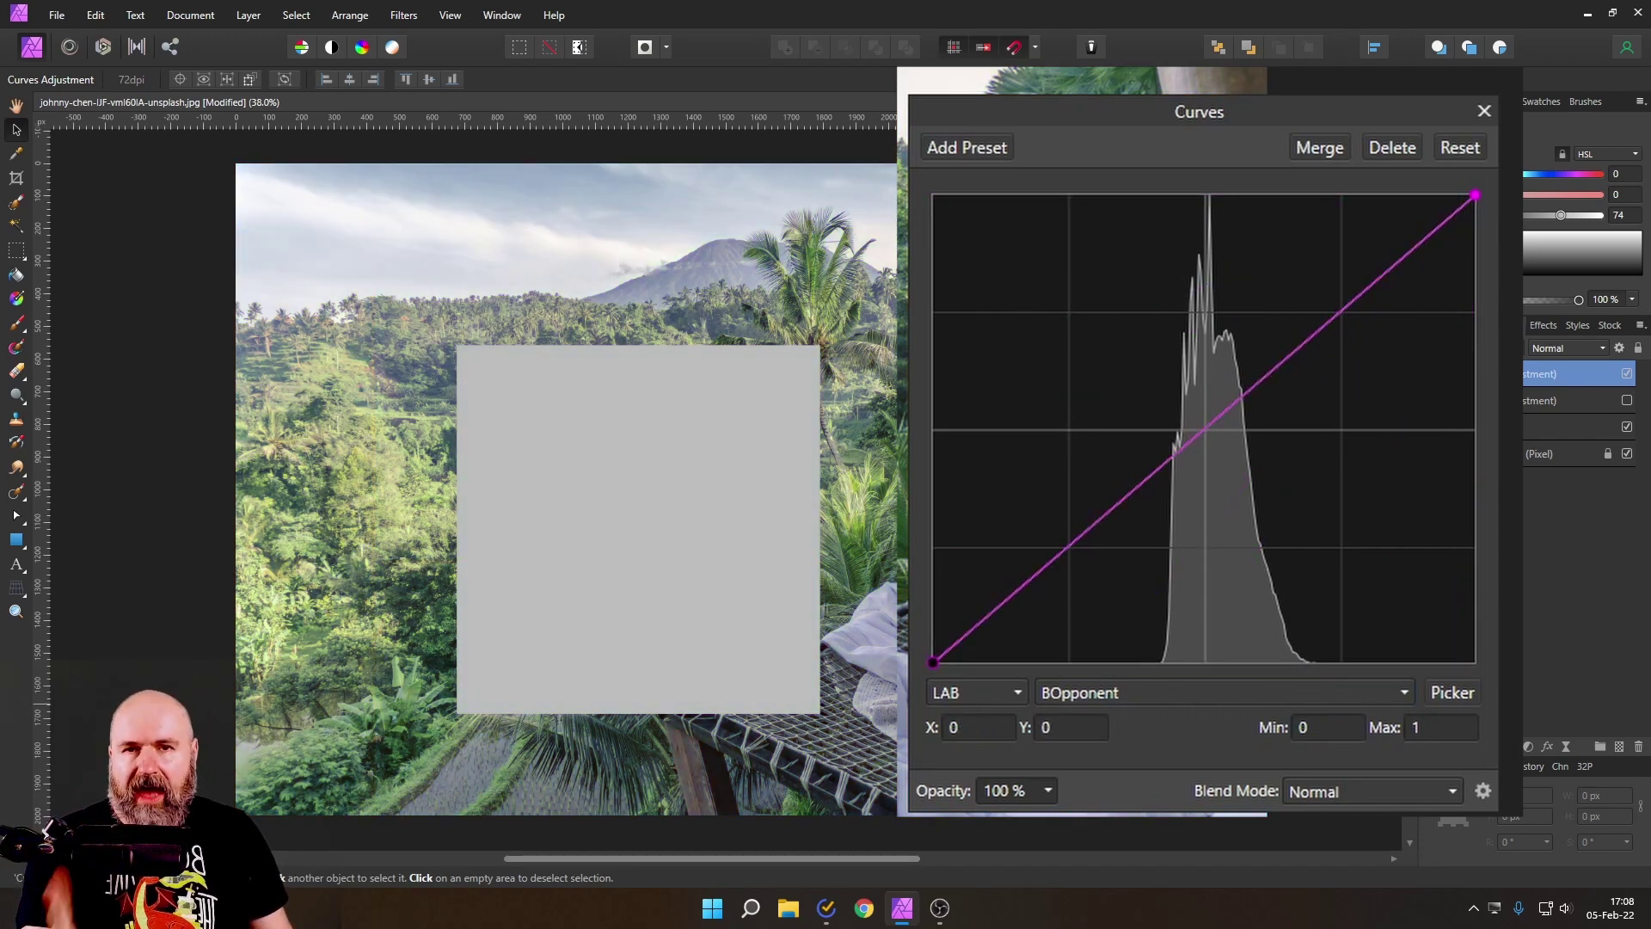
# Close Curves, add a White Balance adjustment, test its blue-to-yellow range, then delete it
pyautogui.click(1484, 111)
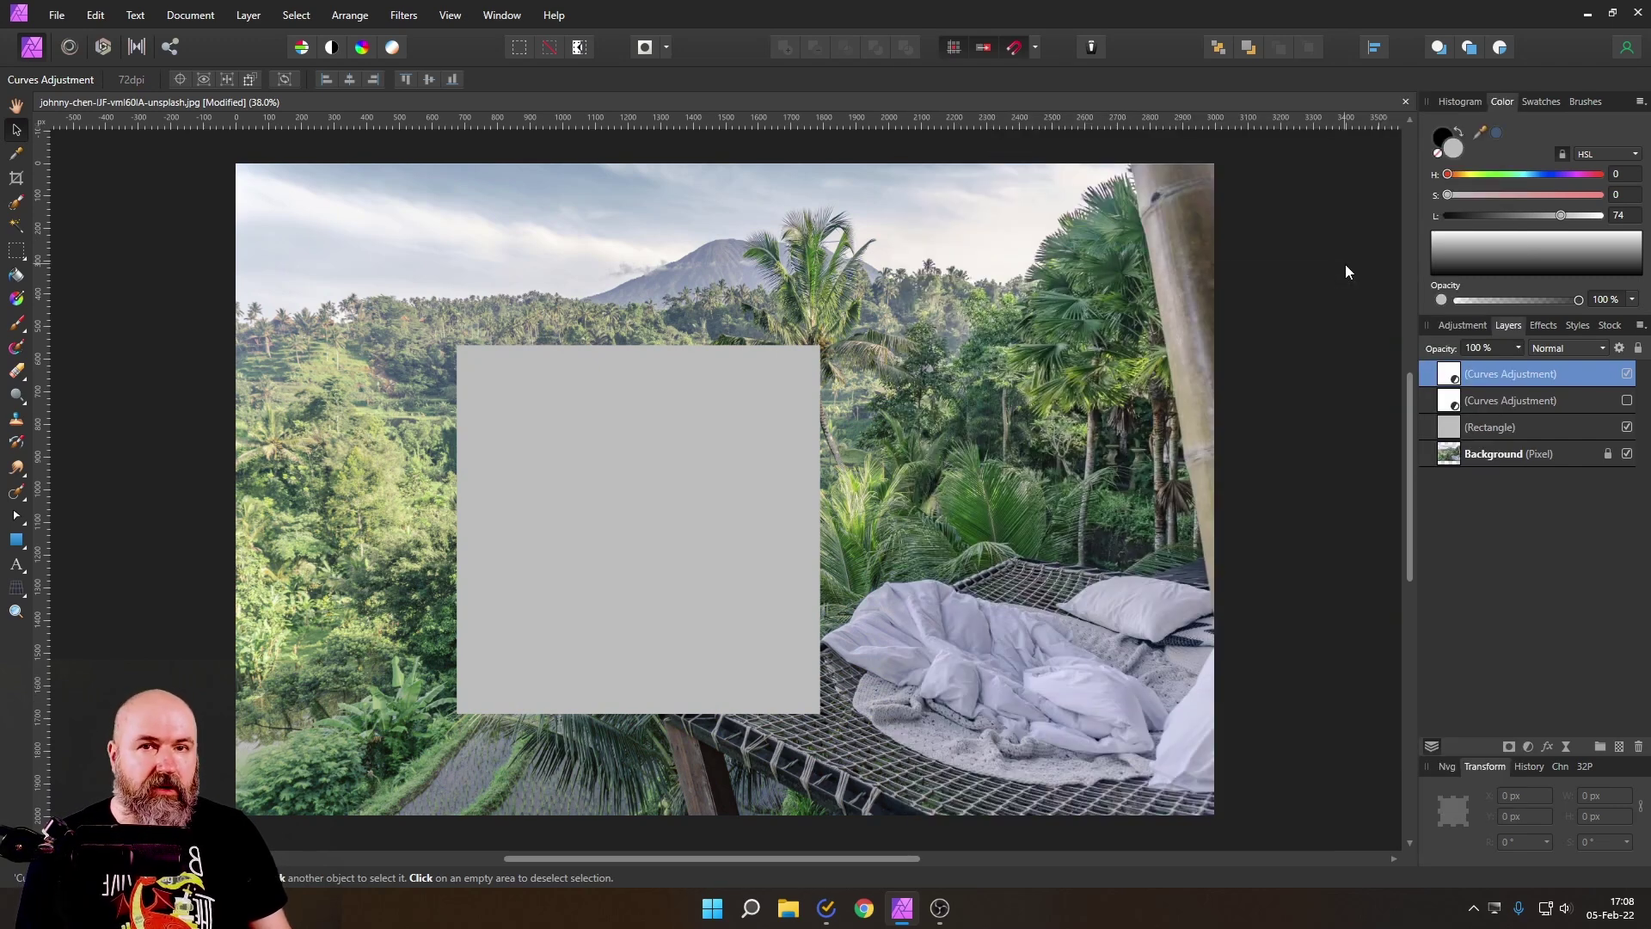
pyautogui.click(1528, 746)
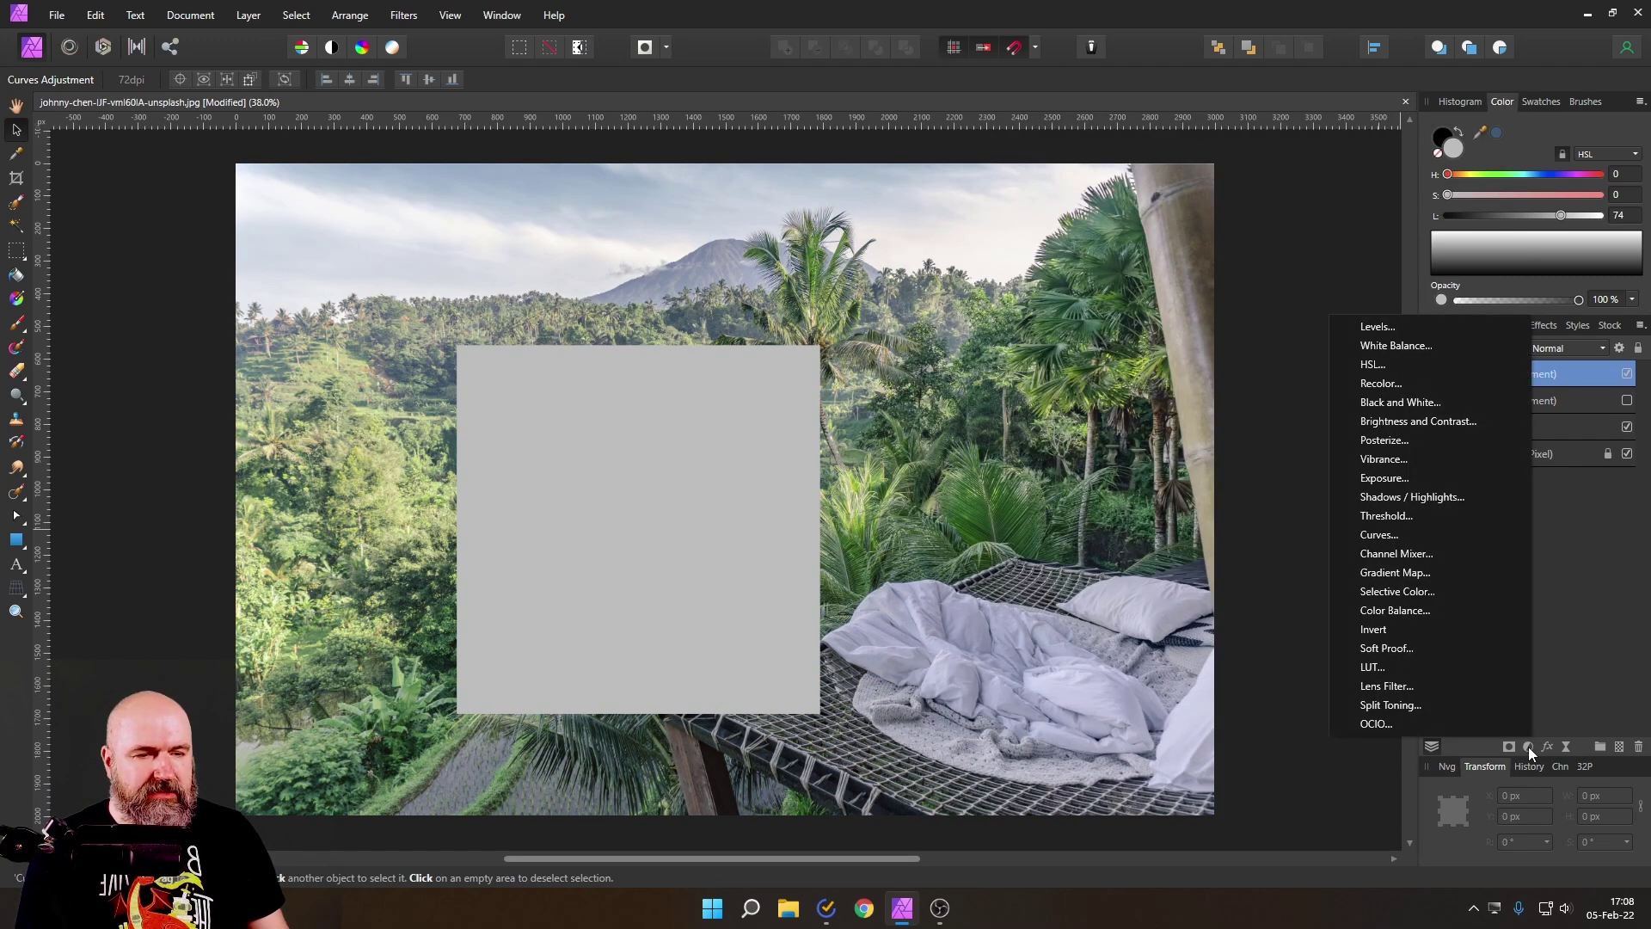
pyautogui.click(1395, 346)
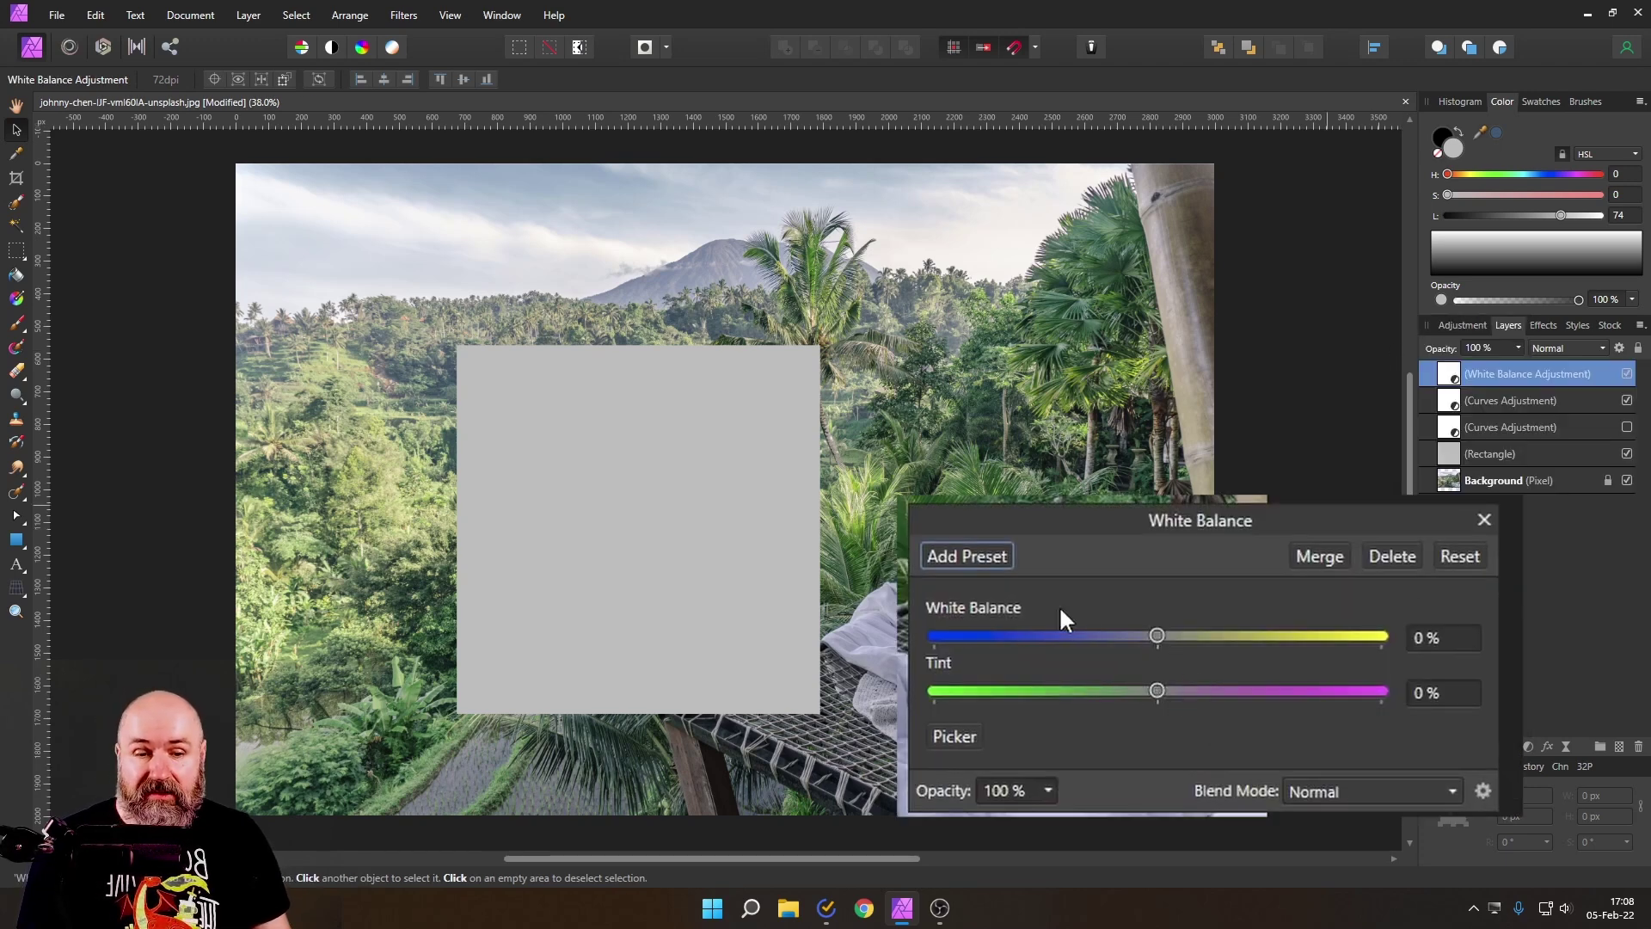
pyautogui.moveTo(1157, 638); pyautogui.dragTo(1158, 698)
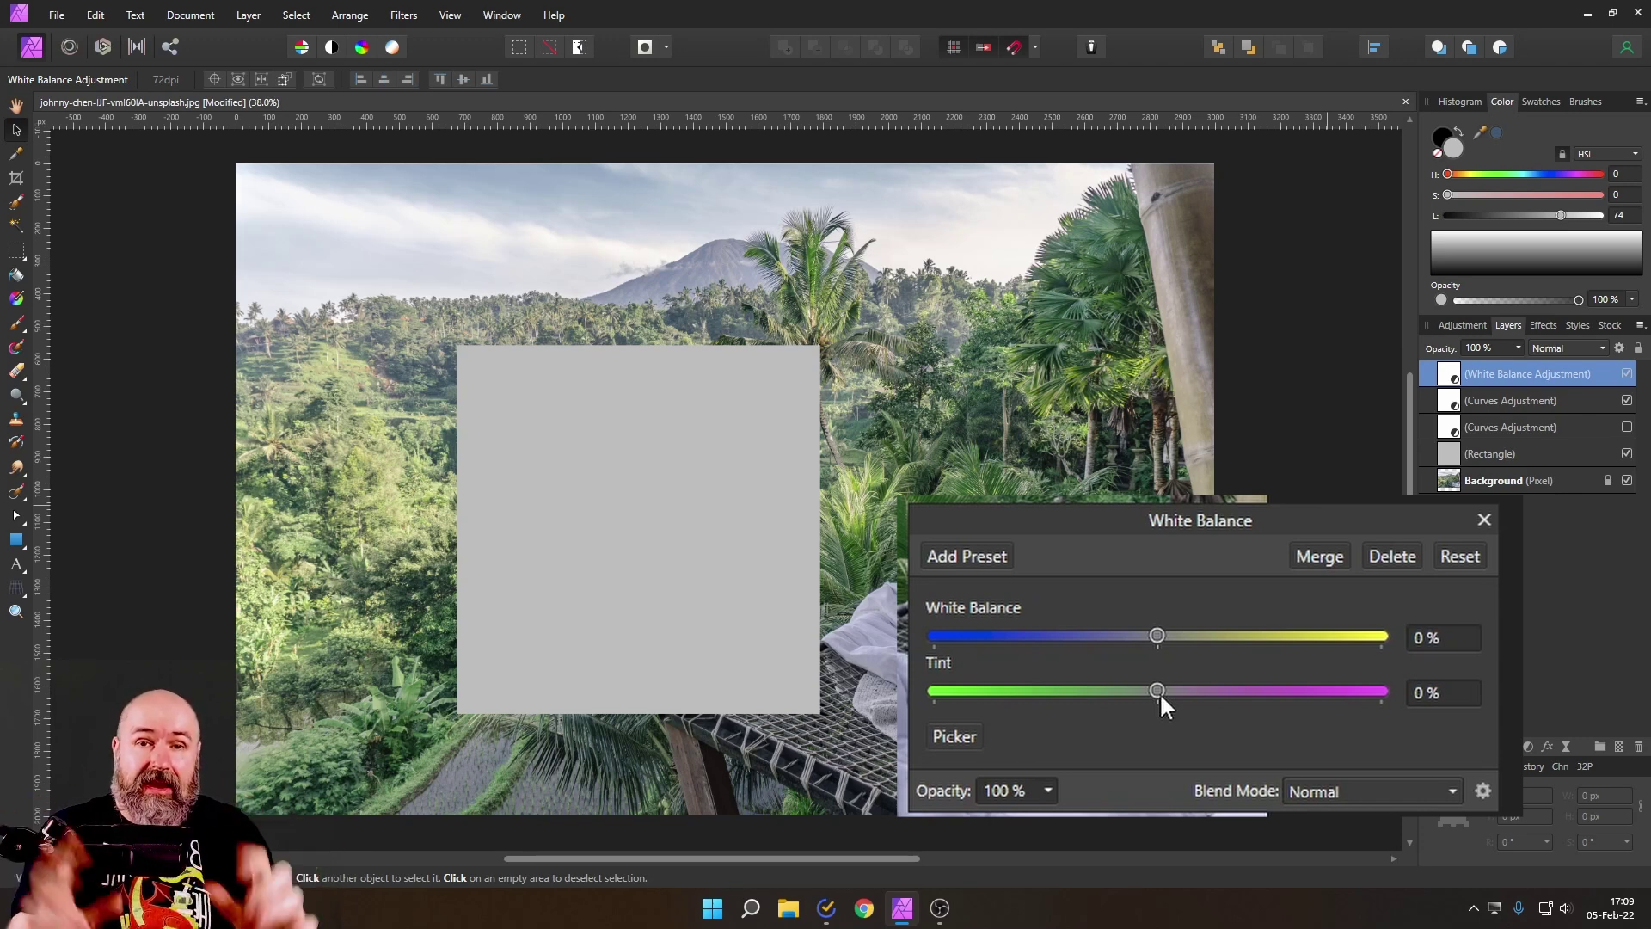
pyautogui.click(1416, 554)
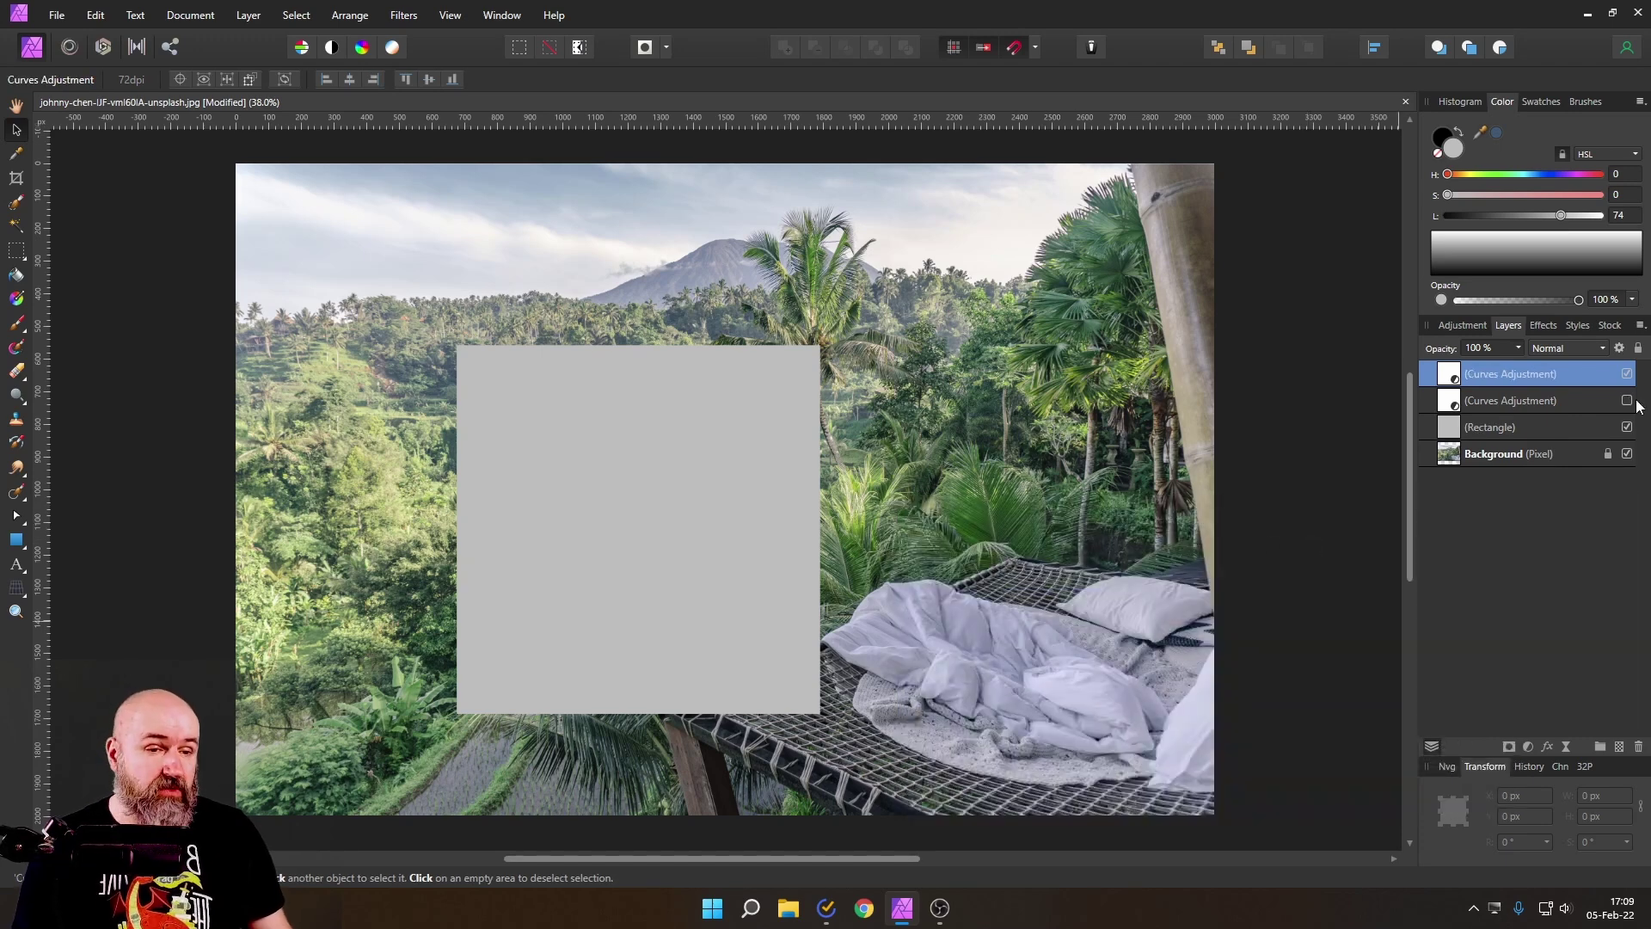
# Hide the Rectangle layer and open the top Curves layer on its LAB Lightness channel
pyautogui.click(1627, 428)
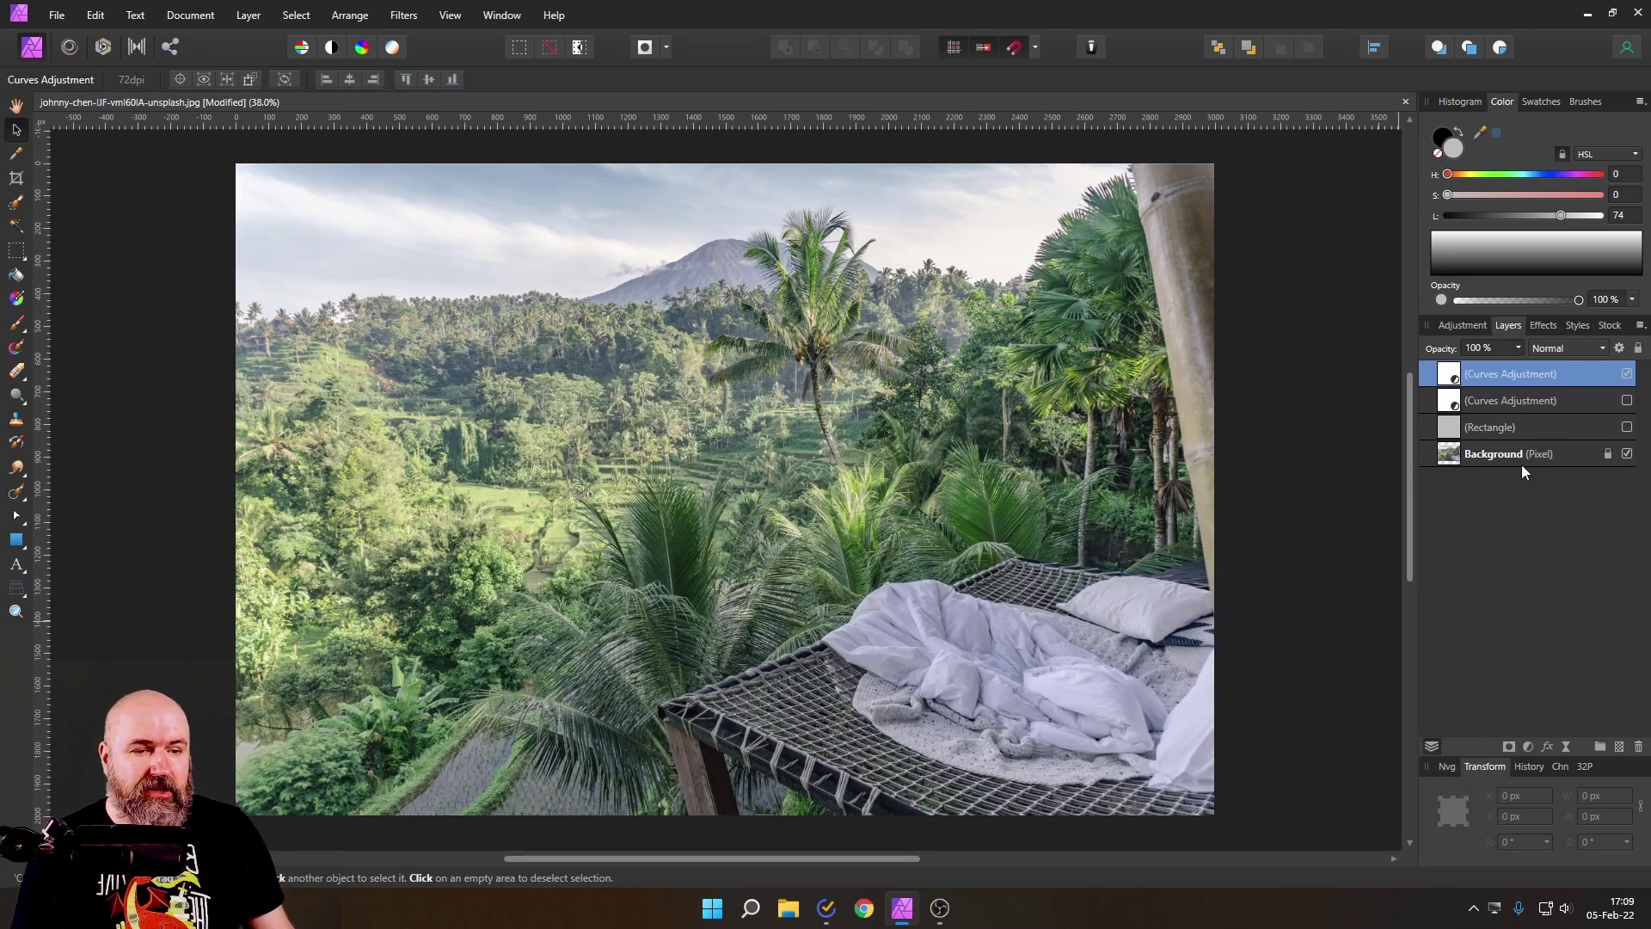
pyautogui.doubleClick(1452, 379)
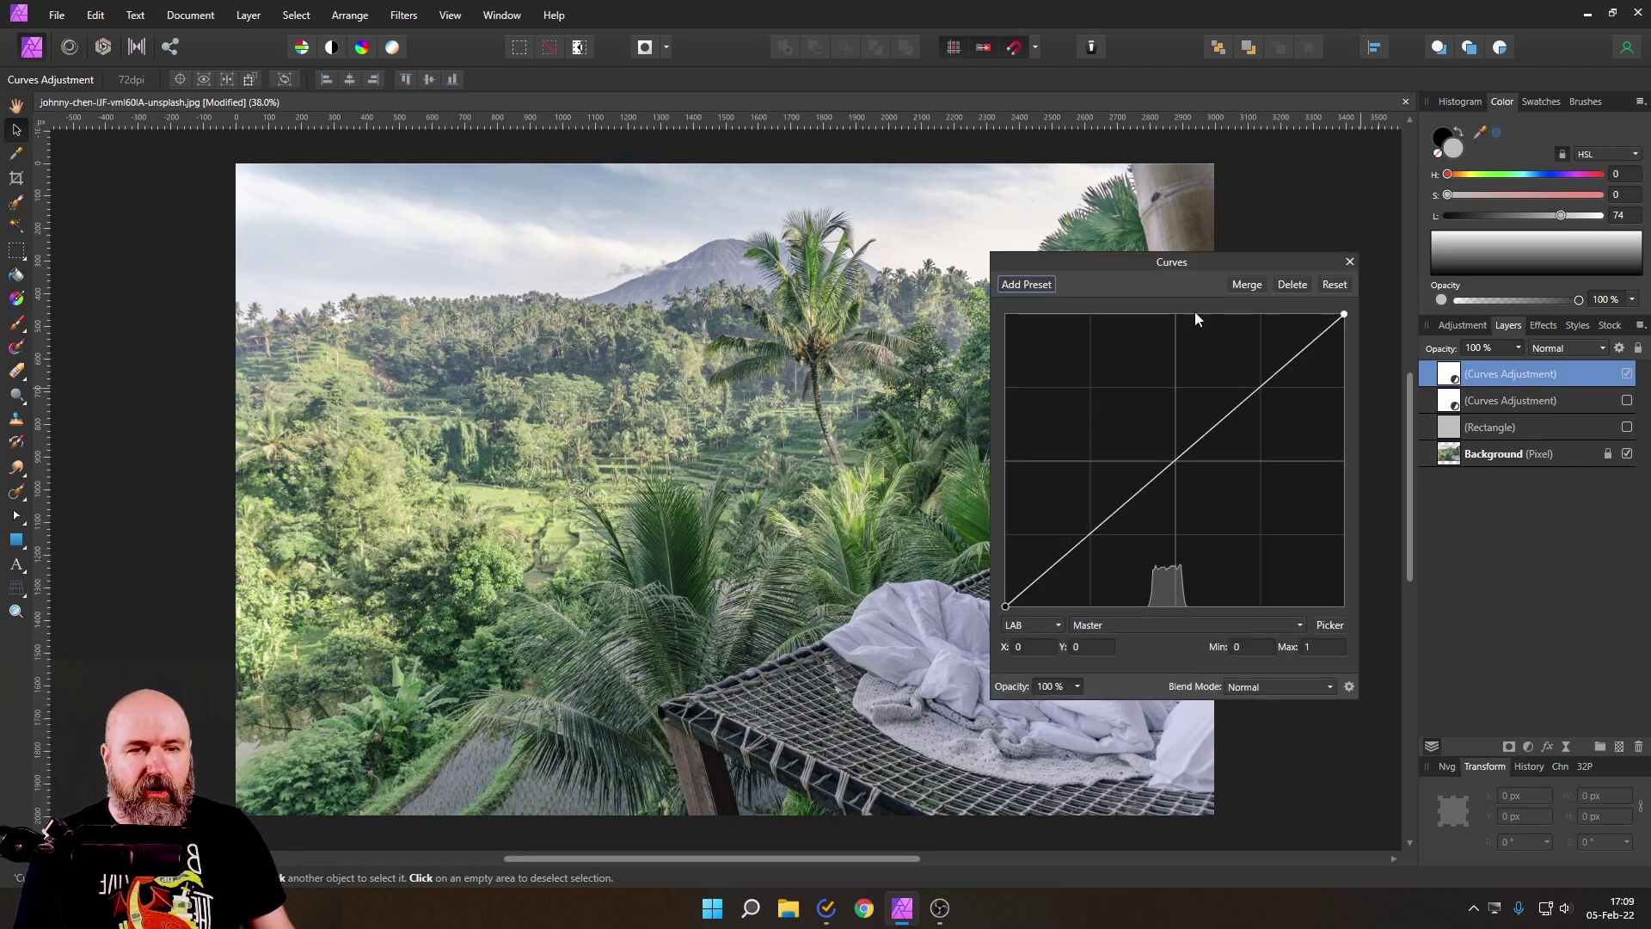
pyautogui.moveTo(1152, 262); pyautogui.dragTo(1144, 311)
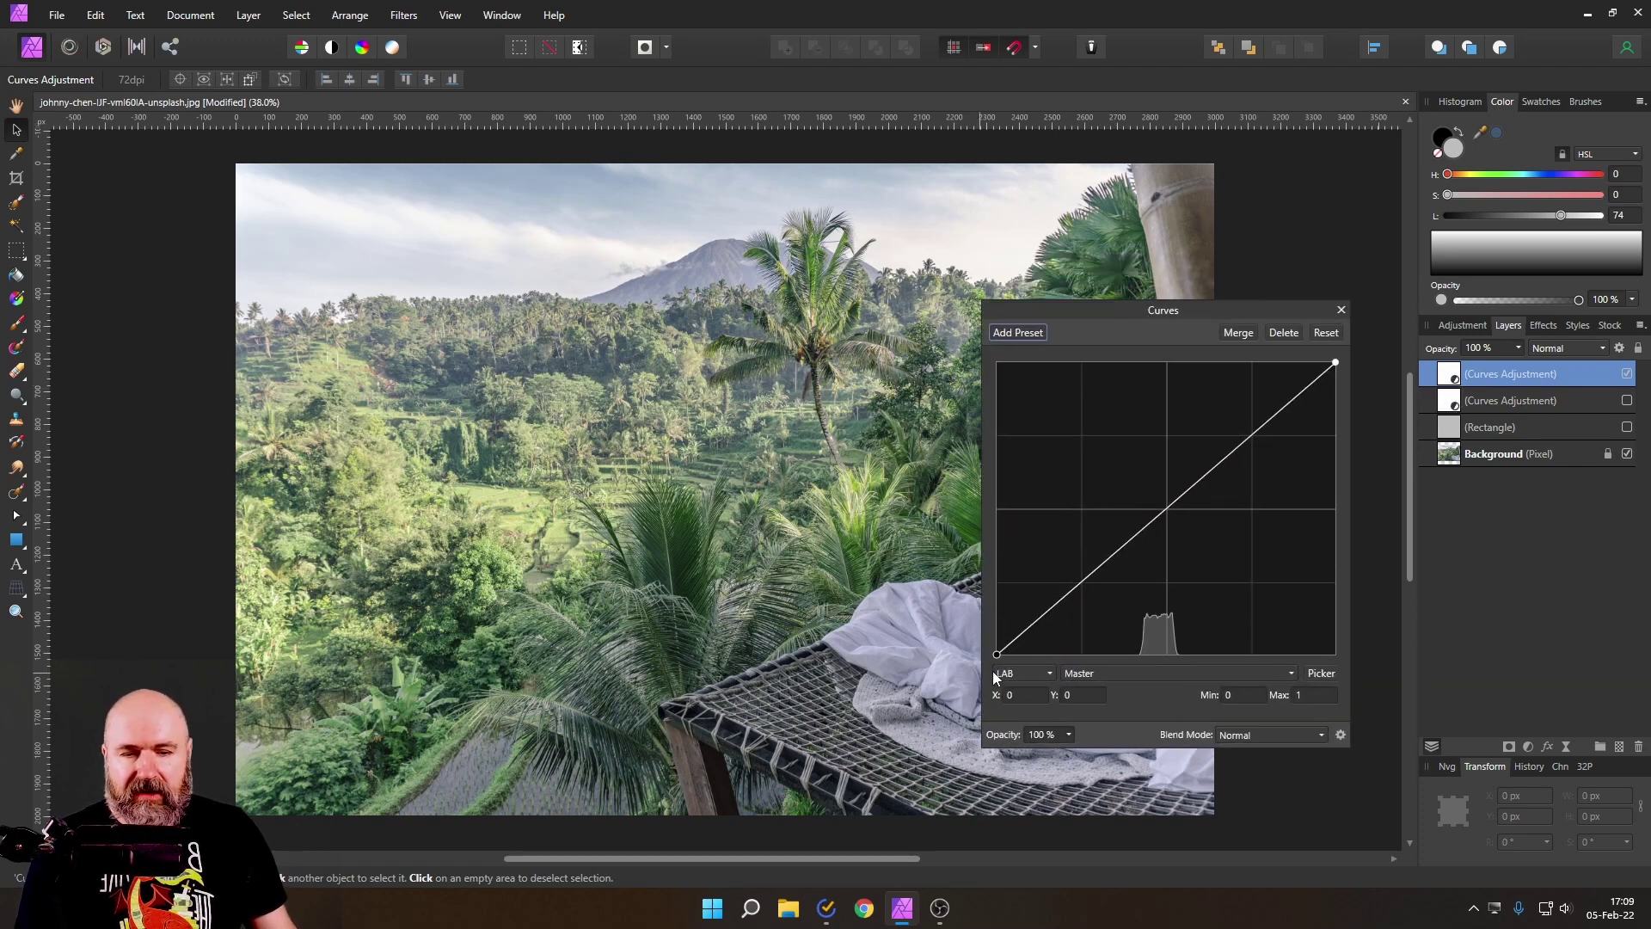
pyautogui.click(1021, 673)
pyautogui.click(1011, 752)
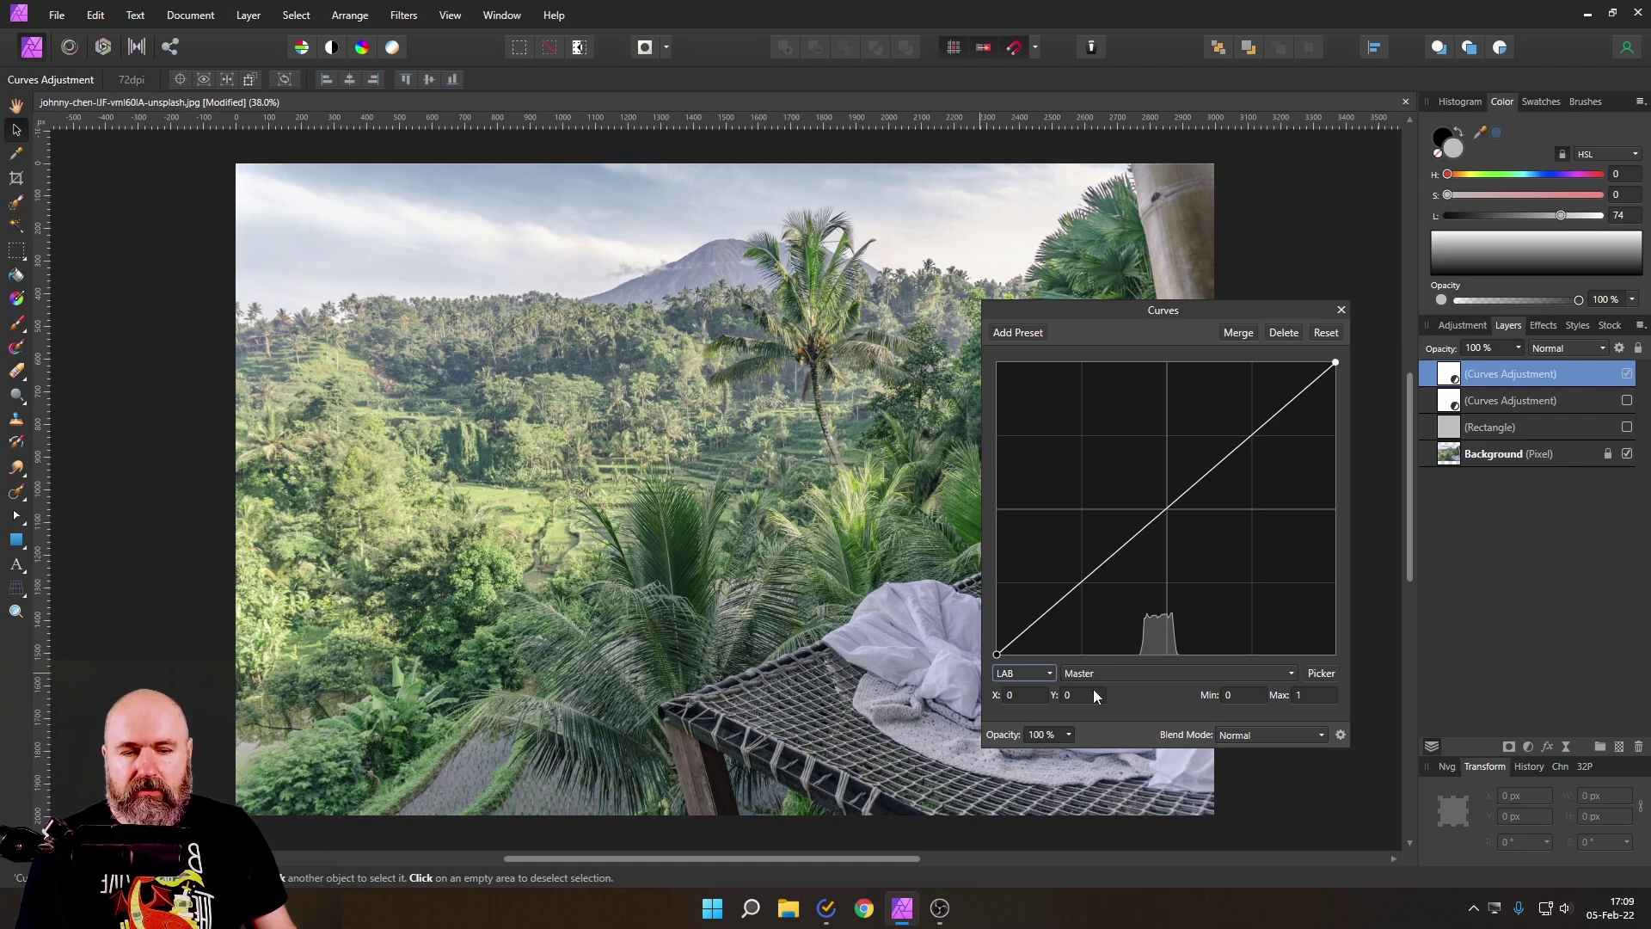
pyautogui.click(1103, 673)
pyautogui.click(1091, 712)
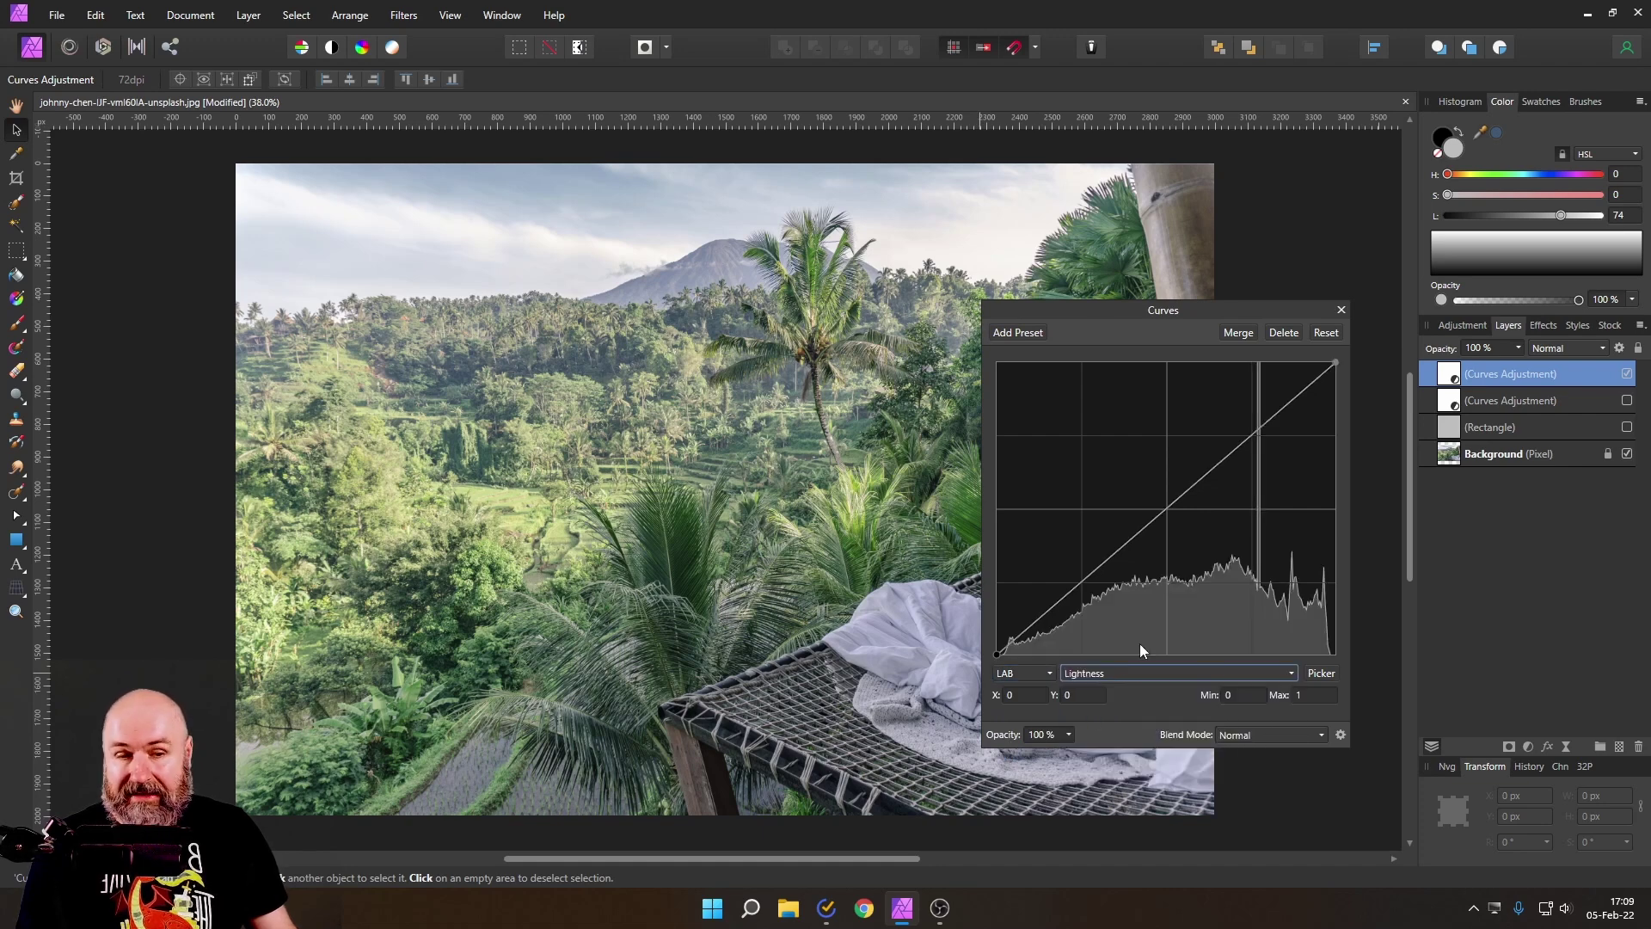
pyautogui.moveTo(1094, 323); pyautogui.dragTo(1233, 330)
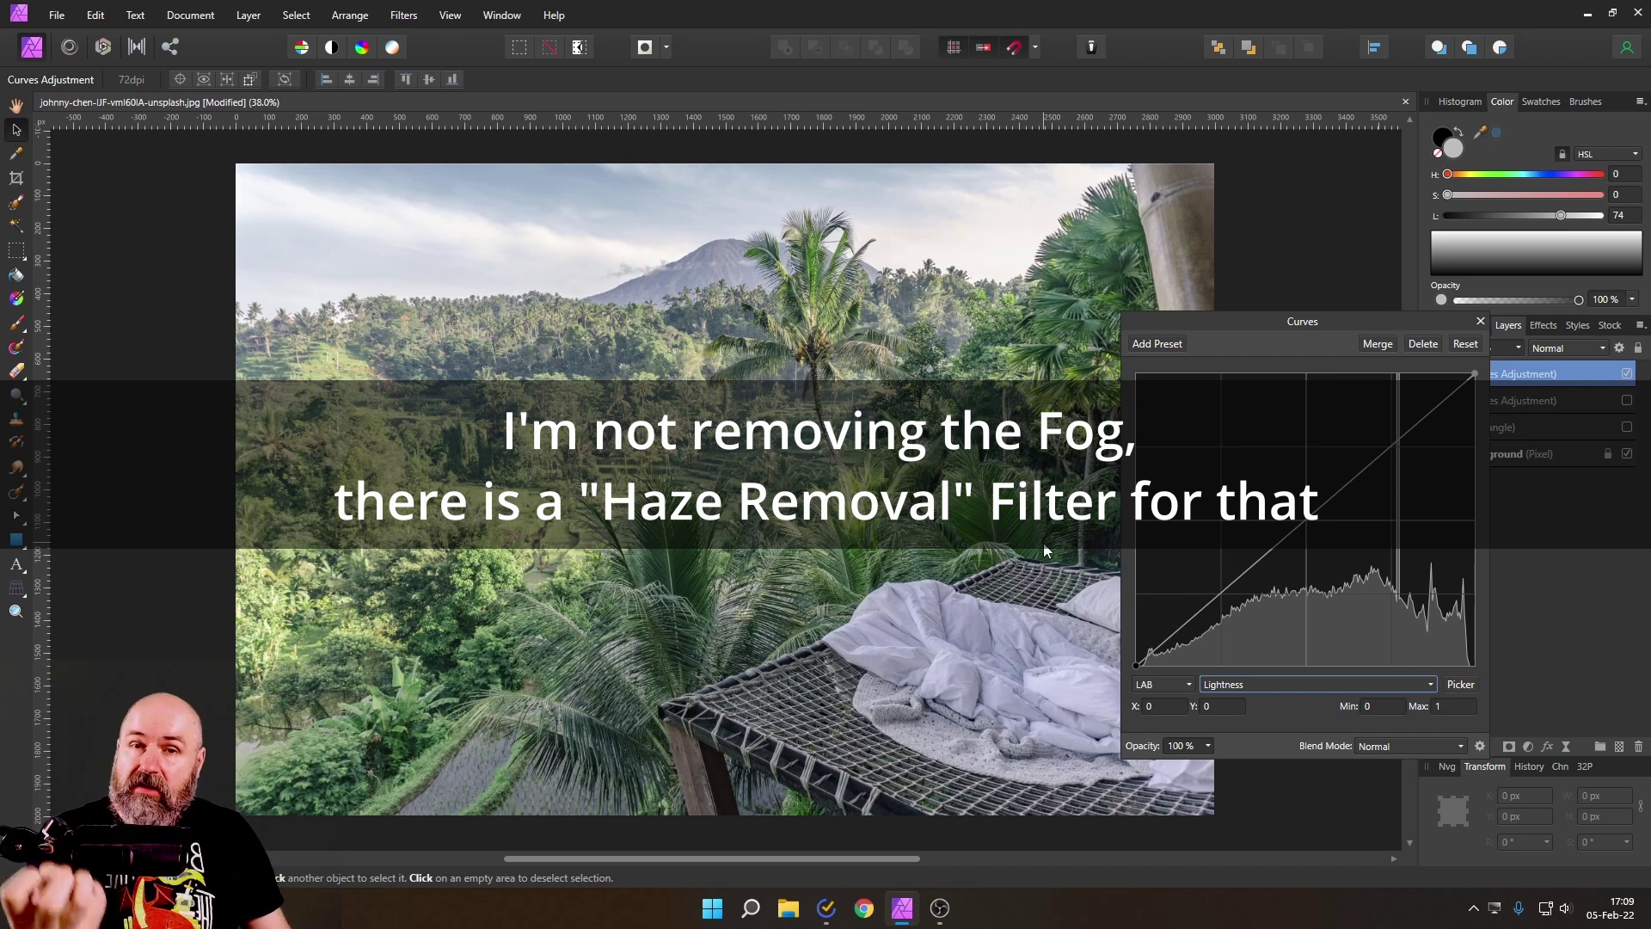
# Lower the Lightness curve with a shadow point and a highlight point near X 0.811, Y 0.758
pyautogui.click(1219, 595)
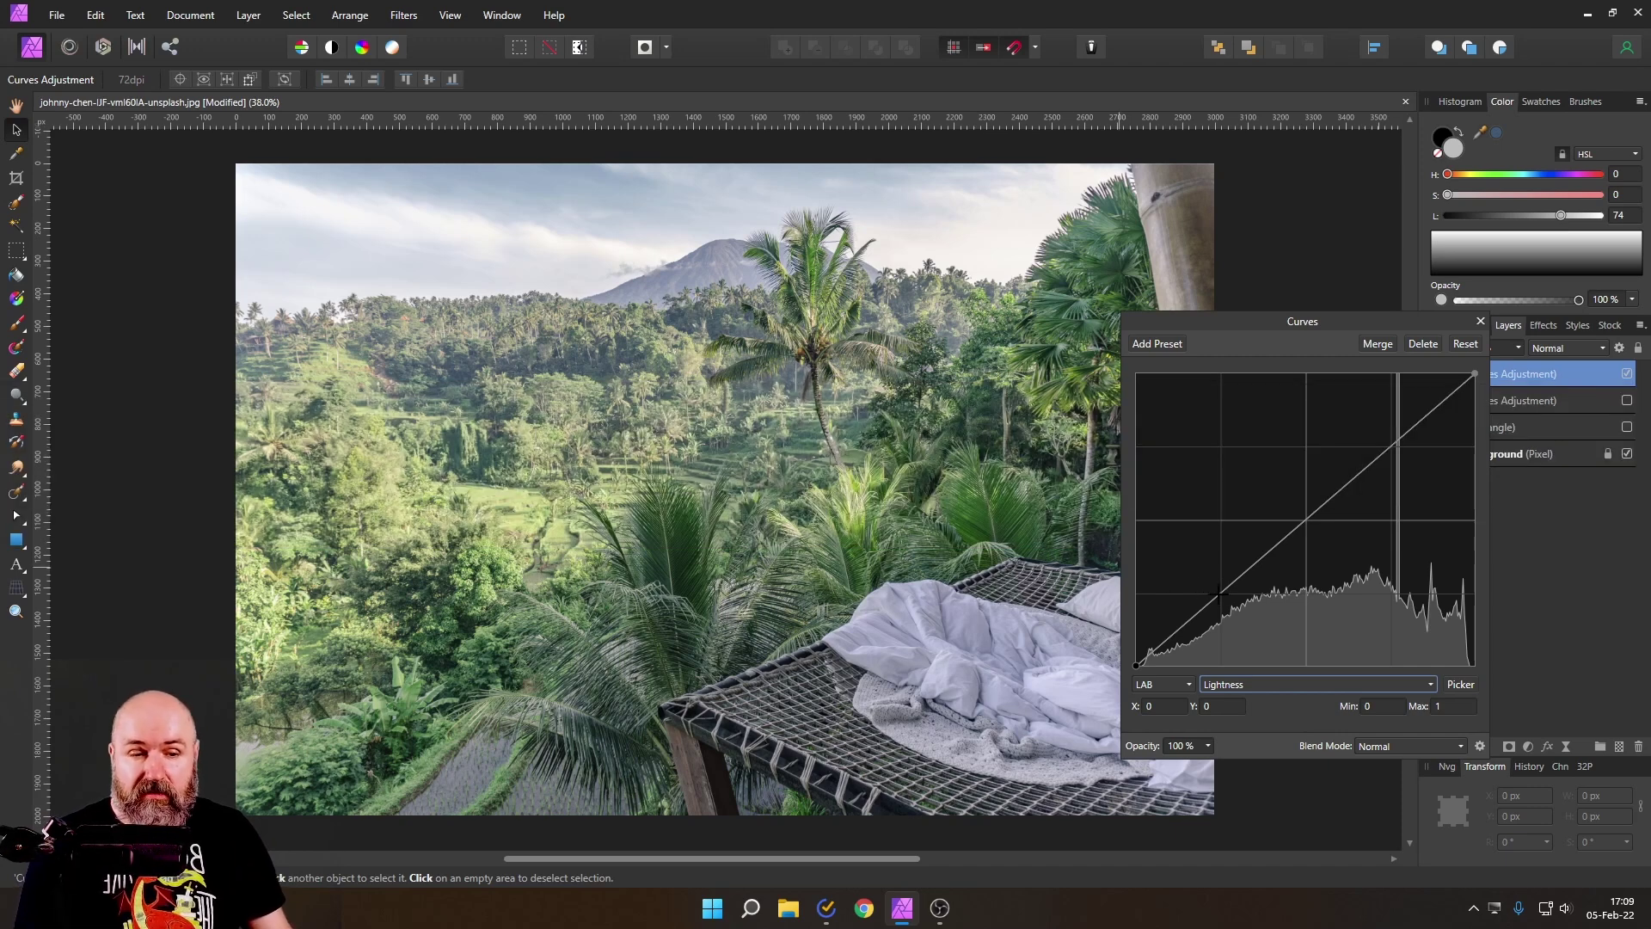
pyautogui.moveTo(1219, 595); pyautogui.dragTo(1225, 610)
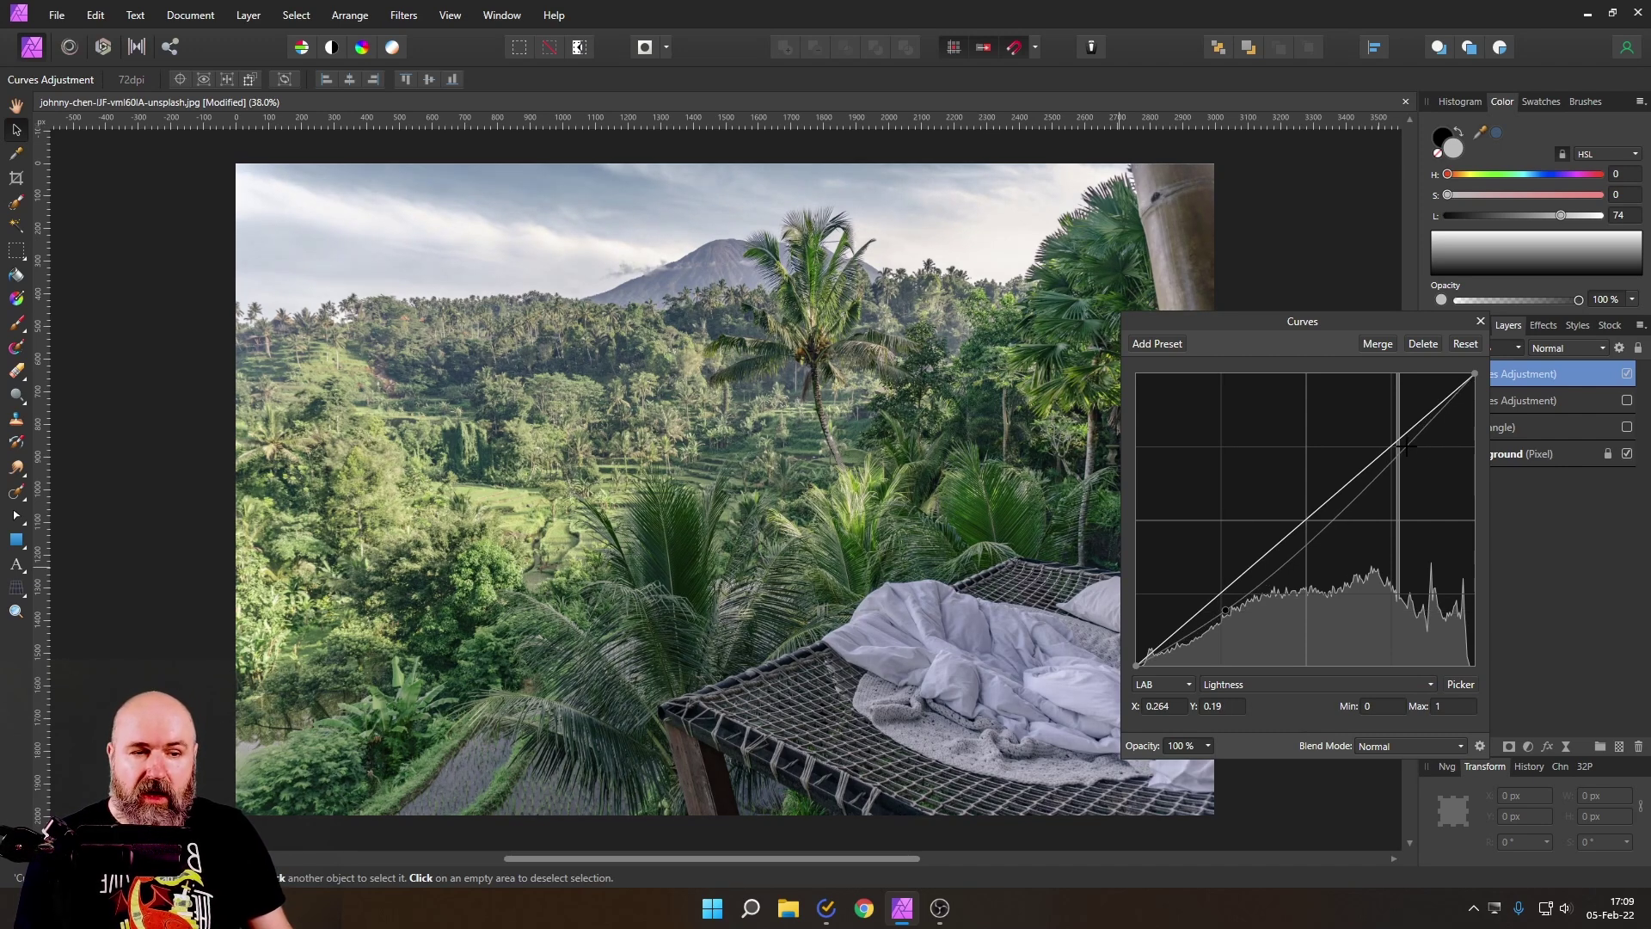
pyautogui.moveTo(1407, 445); pyautogui.dragTo(1418, 444)
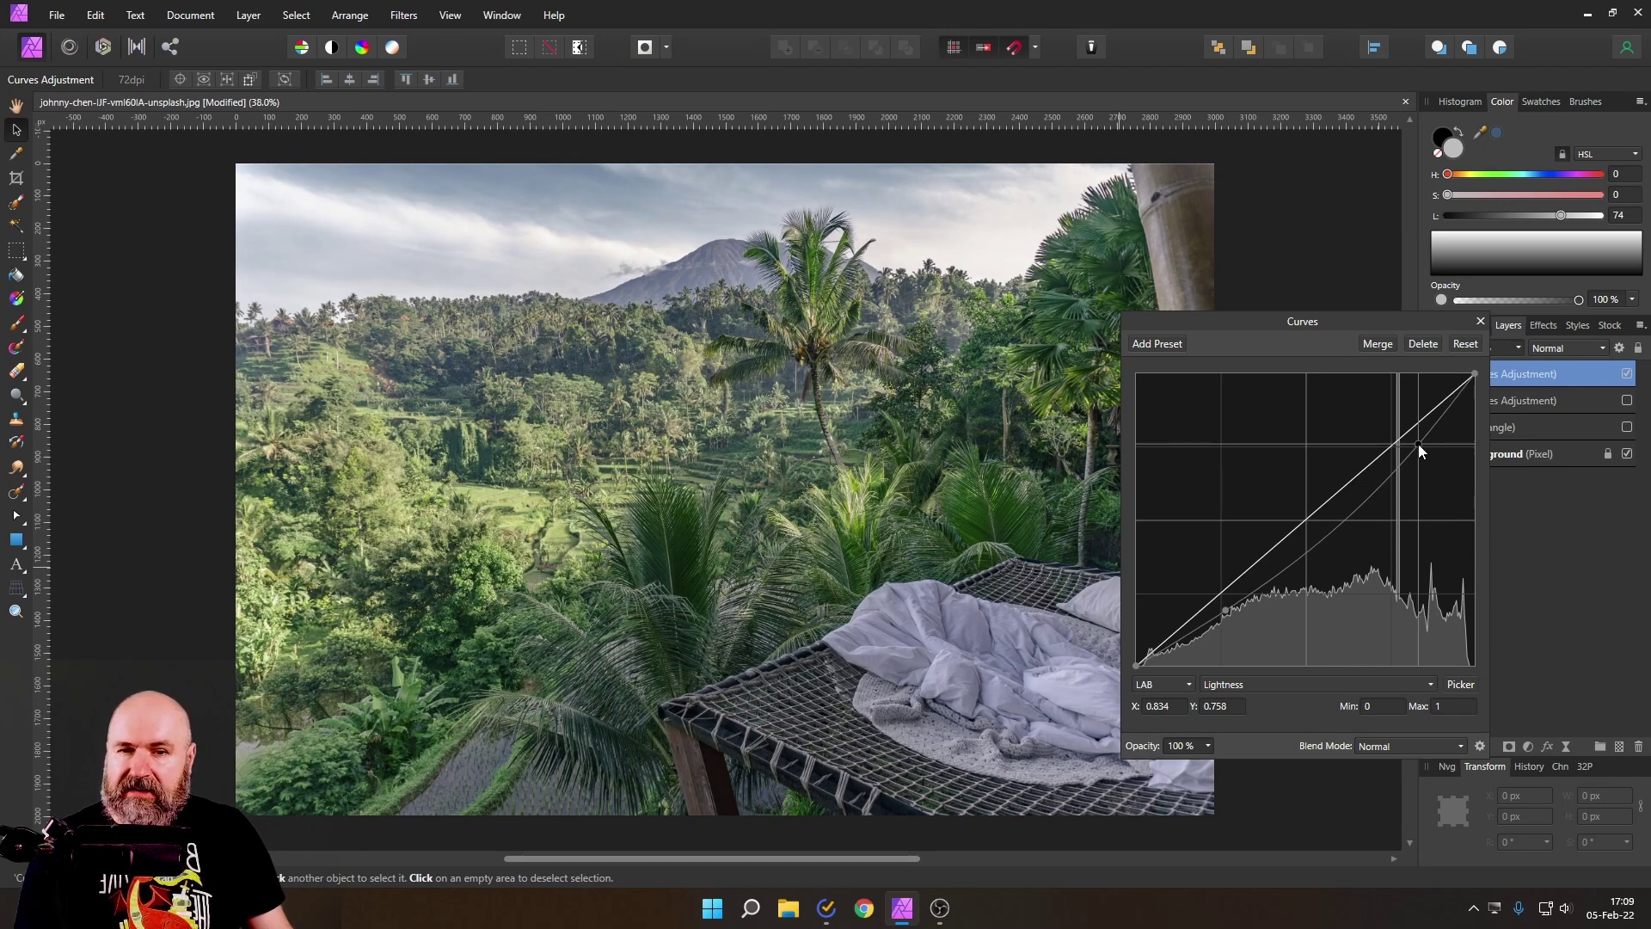
pyautogui.moveTo(1419, 445); pyautogui.dragTo(1411, 445)
pyautogui.moveTo(1228, 320)
pyautogui.mouseDown()
pyautogui.moveTo(1292, 313)
pyautogui.moveTo(1254, 325)
pyautogui.mouseUp()
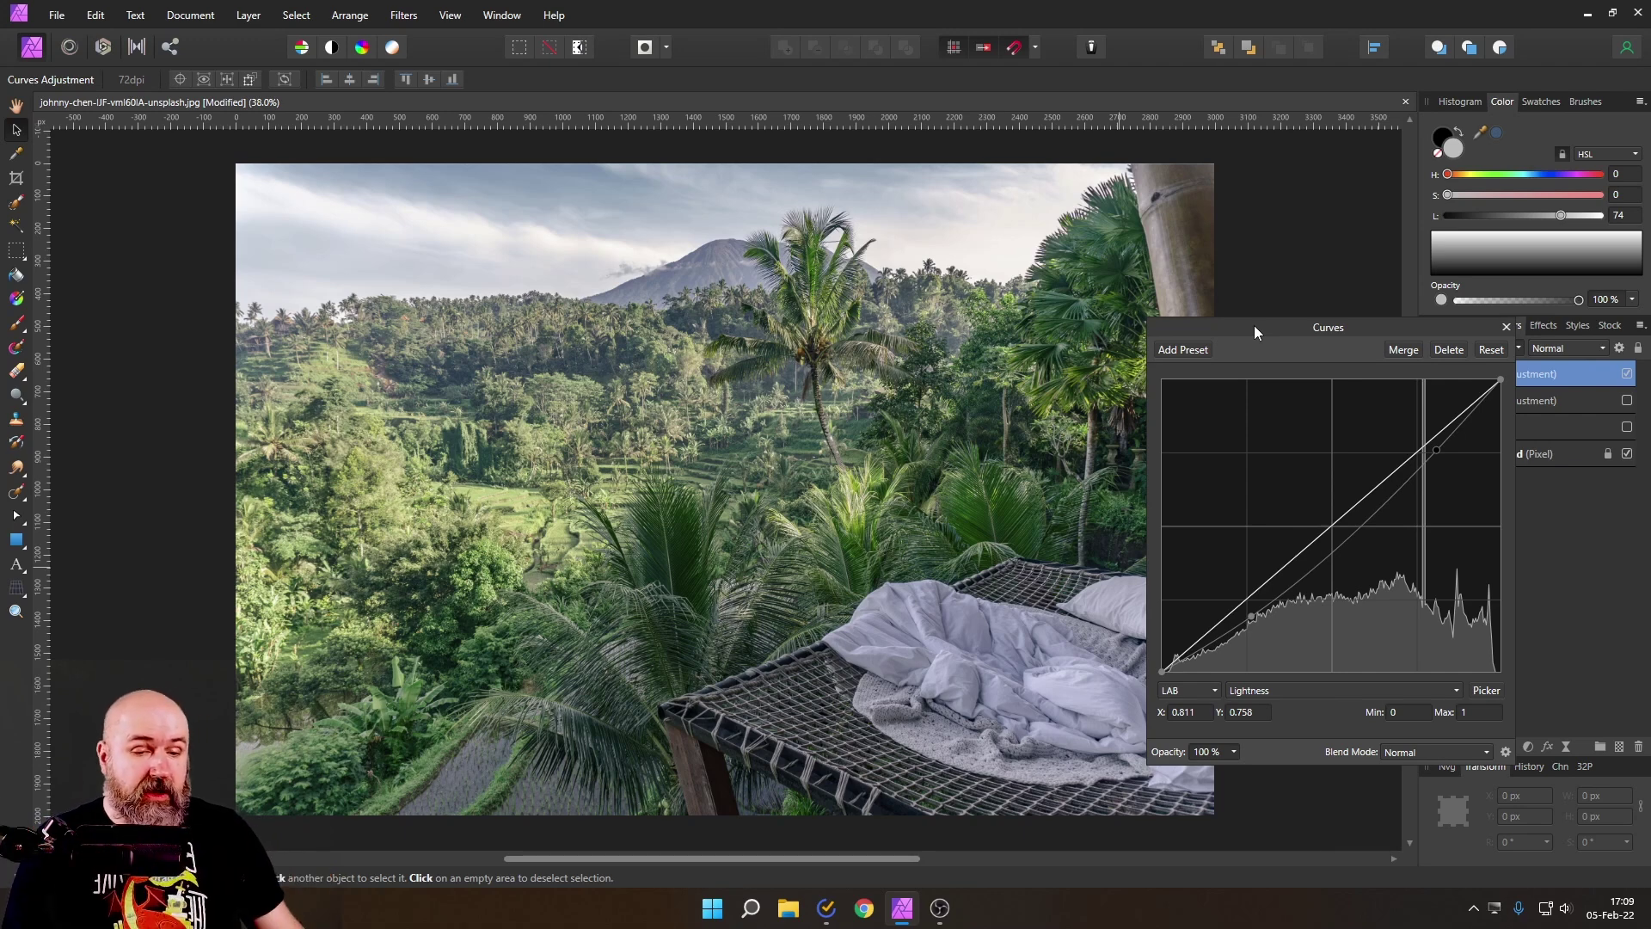
pyautogui.click(1277, 693)
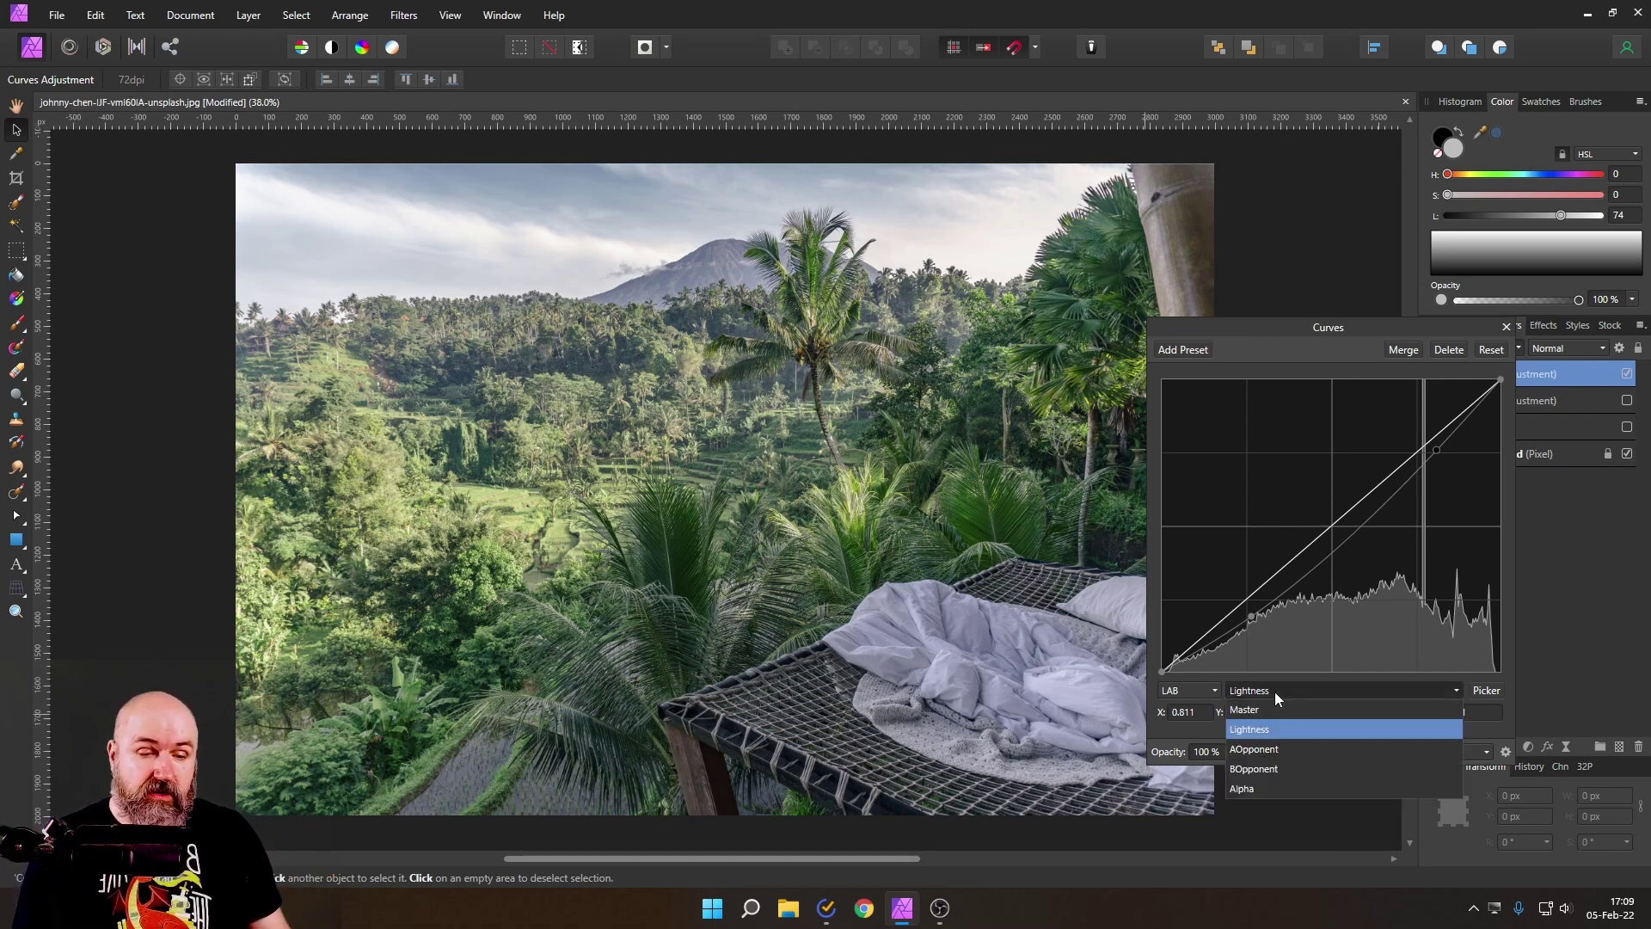
# Switch the LAB Curves to the BOpponent channel and move the dialog aside
pyautogui.click(1257, 770)
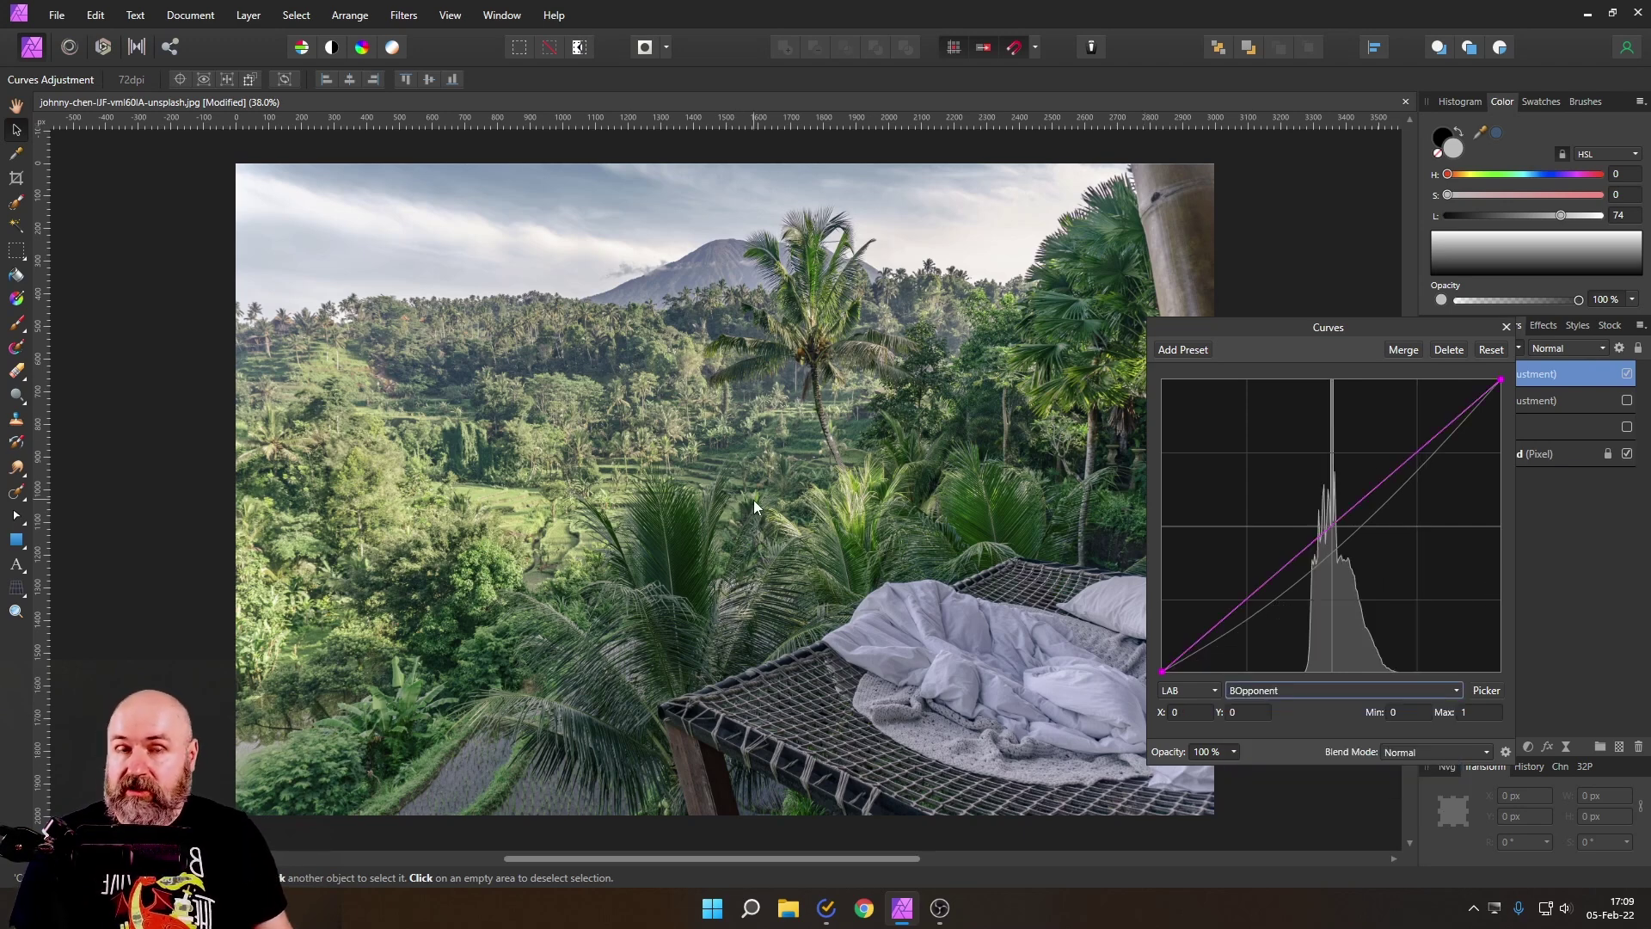
pyautogui.moveTo(1250, 319)
pyautogui.mouseDown()
pyautogui.moveTo(1225, 311)
pyautogui.moveTo(1263, 334)
pyautogui.mouseUp()
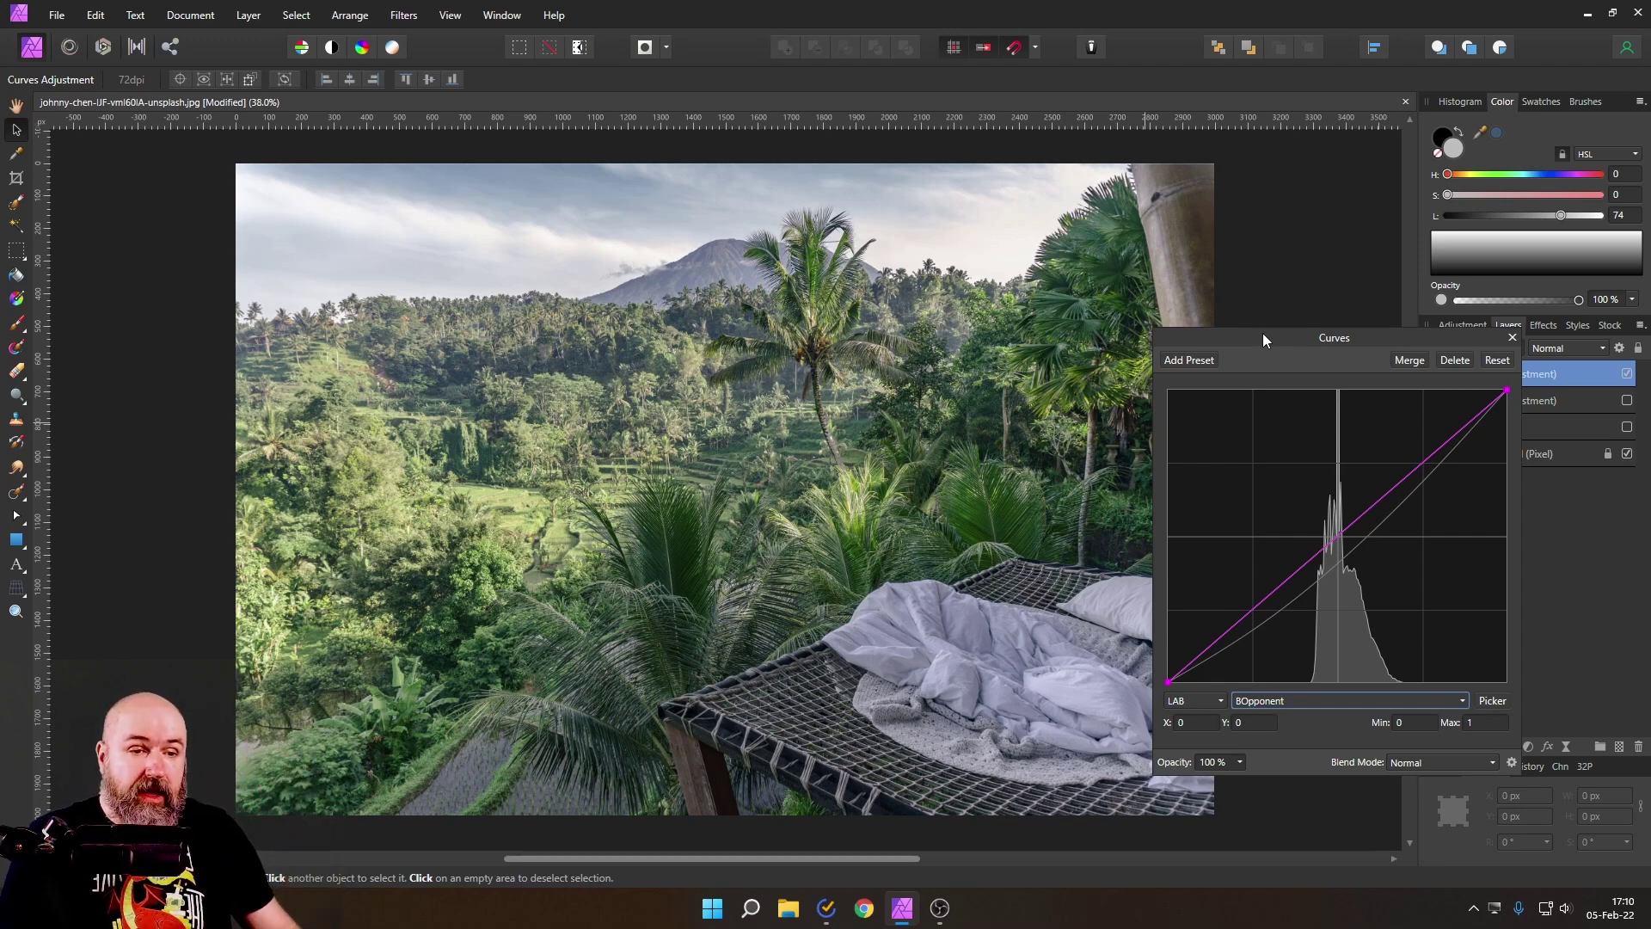
pyautogui.moveTo(1339, 341); pyautogui.dragTo(1204, 456)
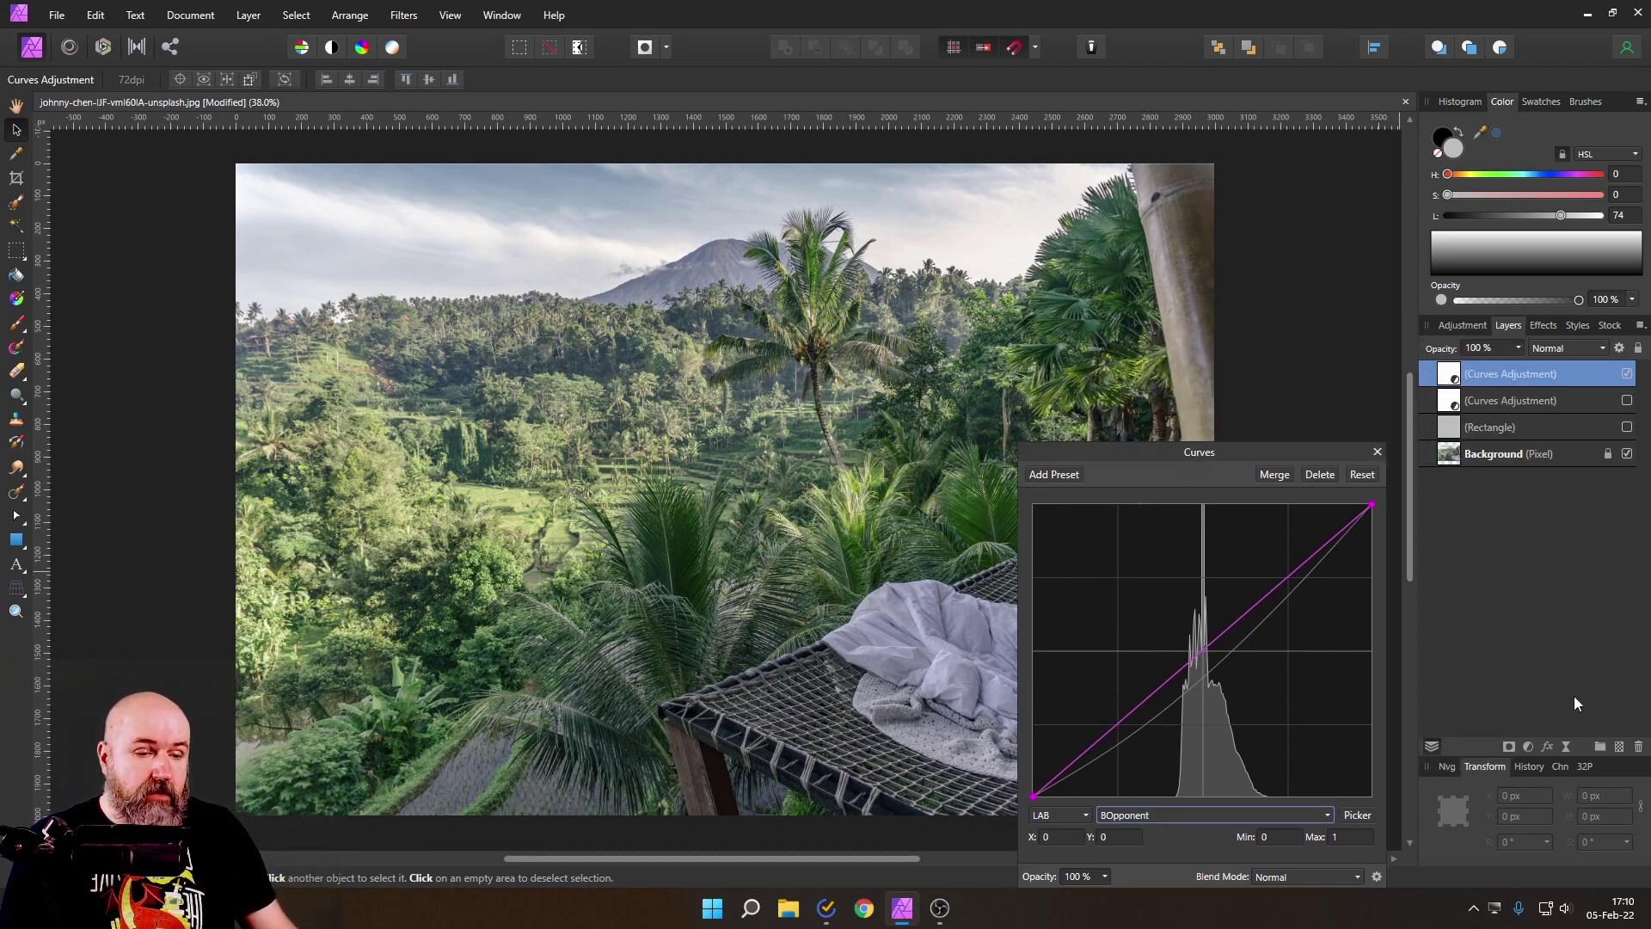
pyautogui.click(1527, 744)
# Add a White Balance adjustment, cool it then warm it to 28%, and delete it
pyautogui.click(1357, 345)
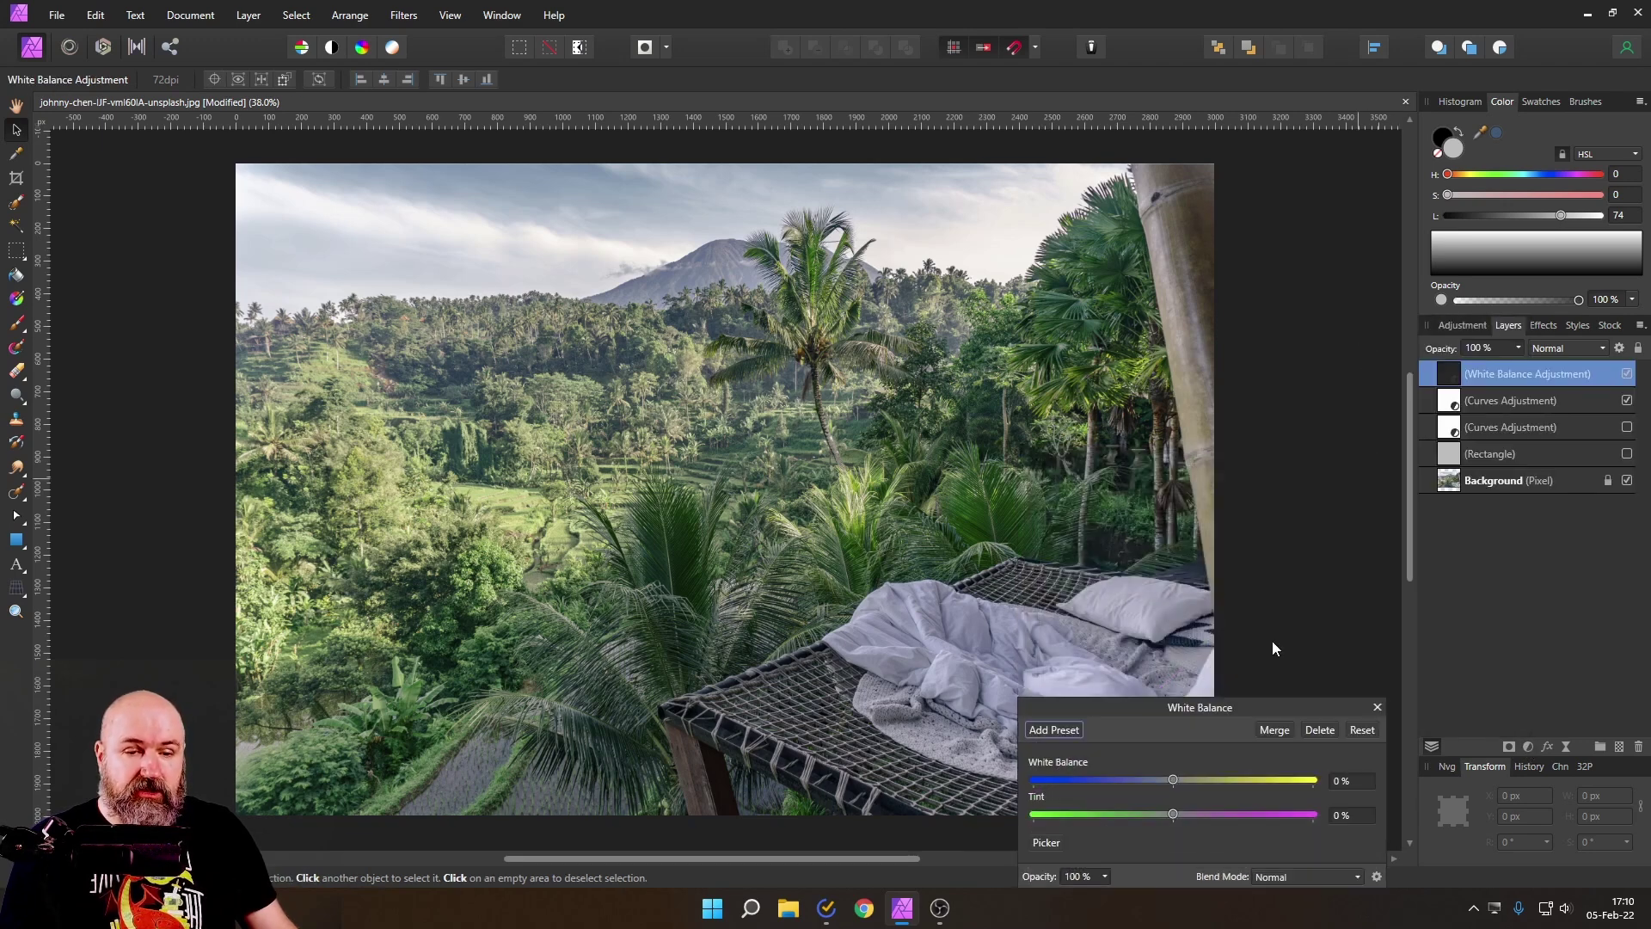
pyautogui.moveTo(1109, 514); pyautogui.dragTo(1013, 513)
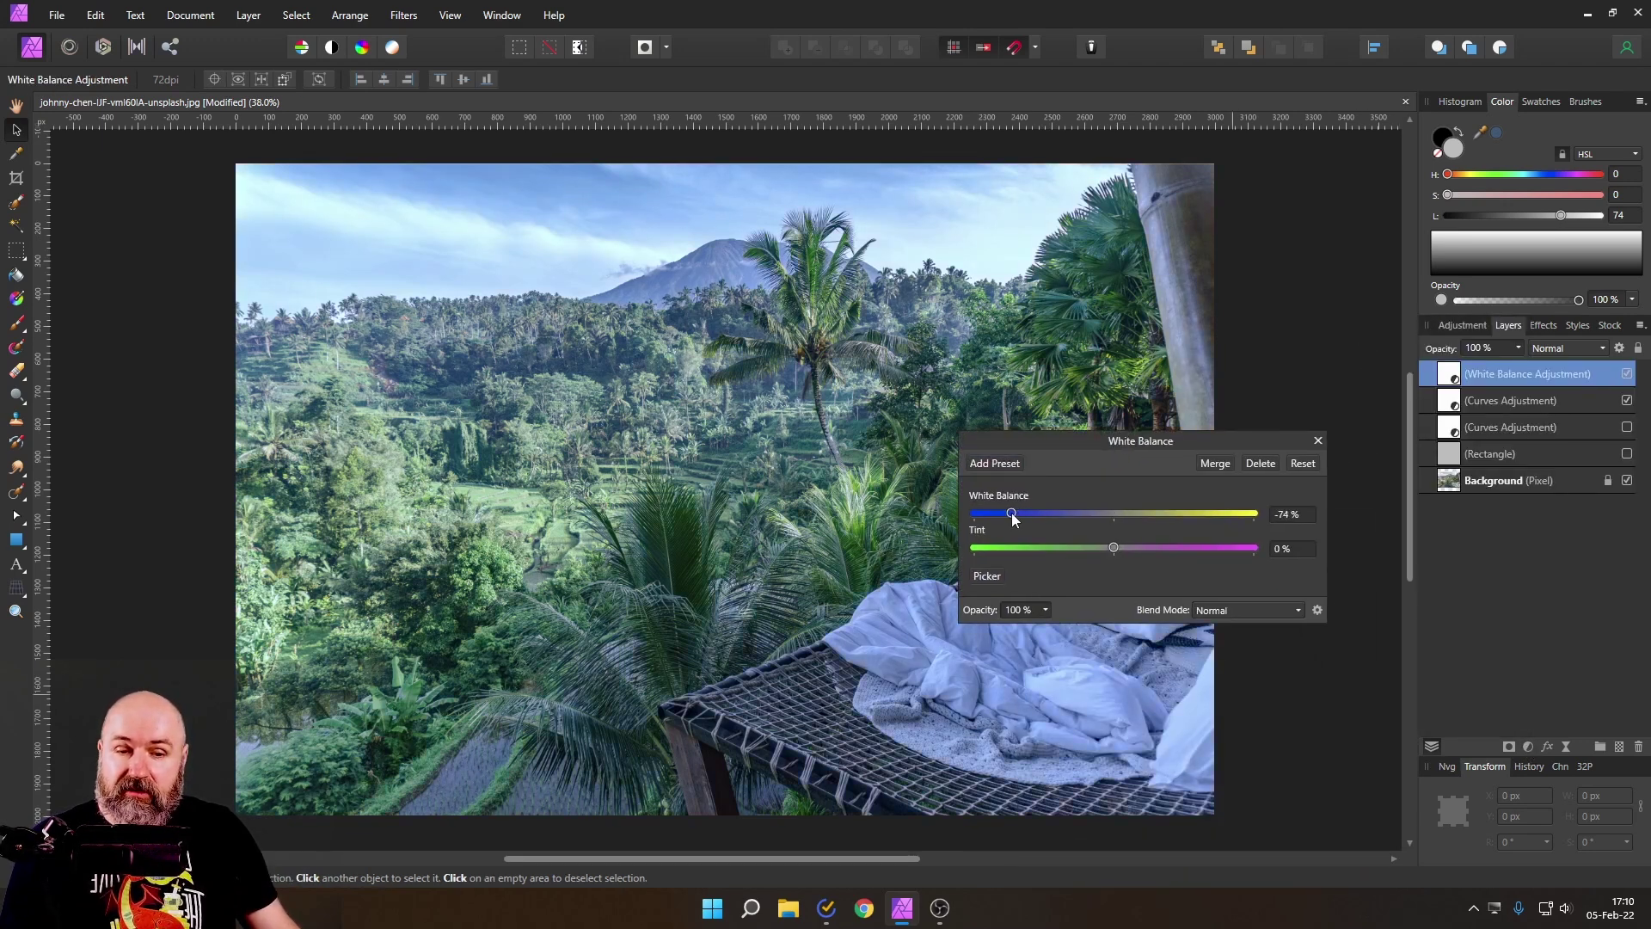
pyautogui.moveTo(1164, 513)
pyautogui.mouseDown()
pyautogui.moveTo(1014, 503)
pyautogui.moveTo(1153, 511)
pyautogui.mouseUp()
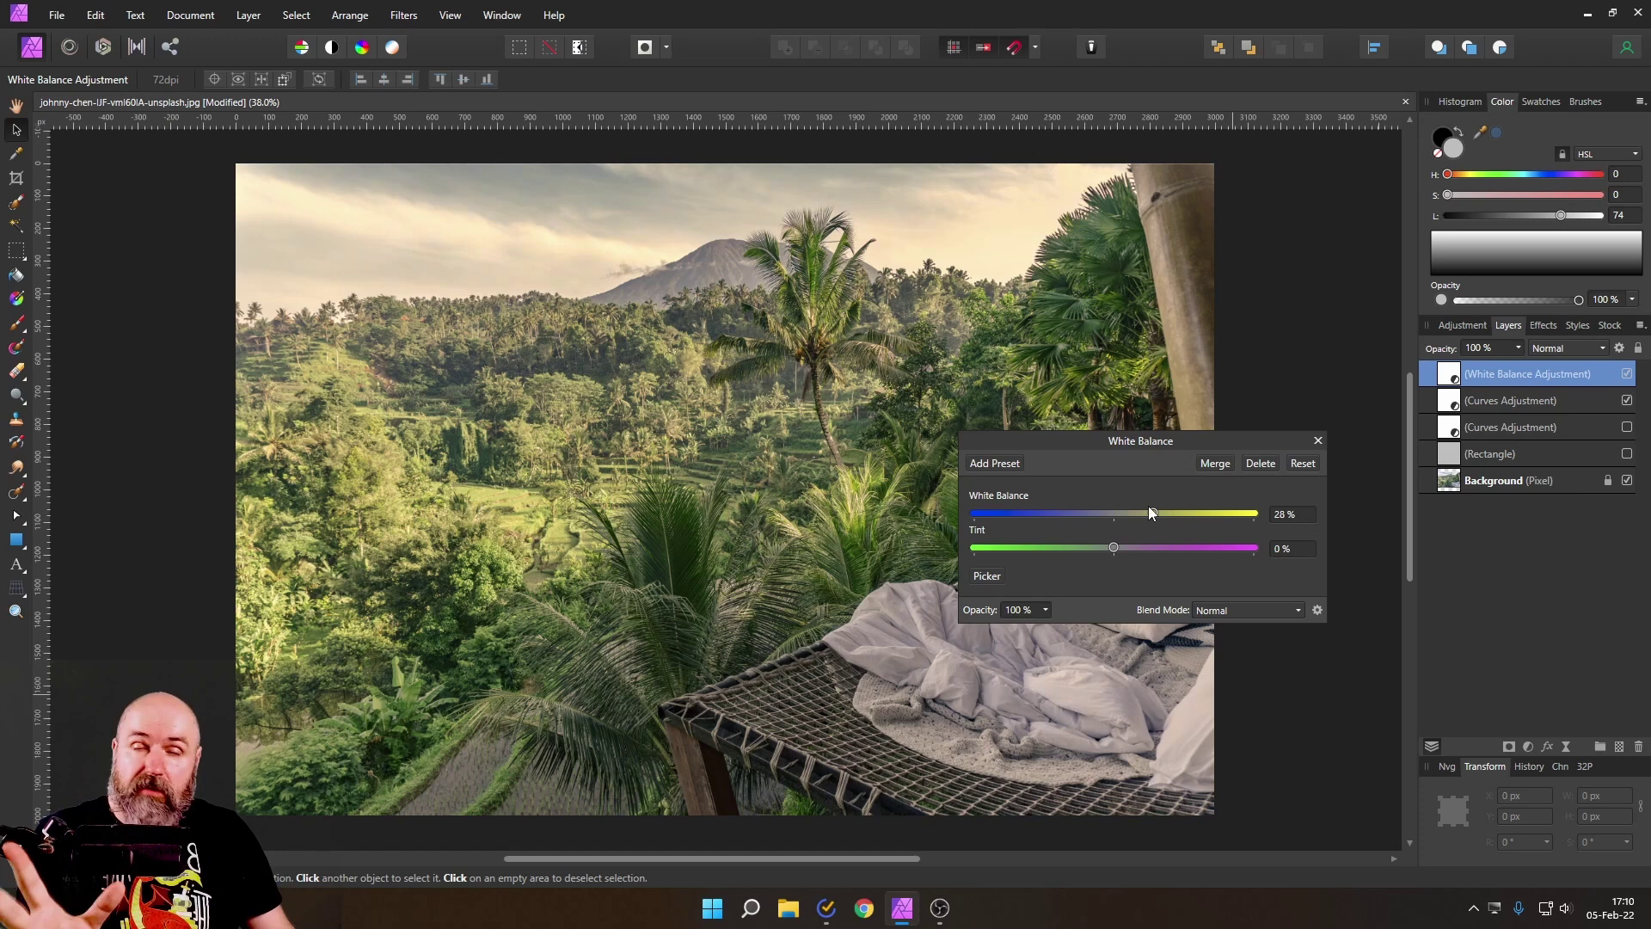
pyautogui.click(1261, 465)
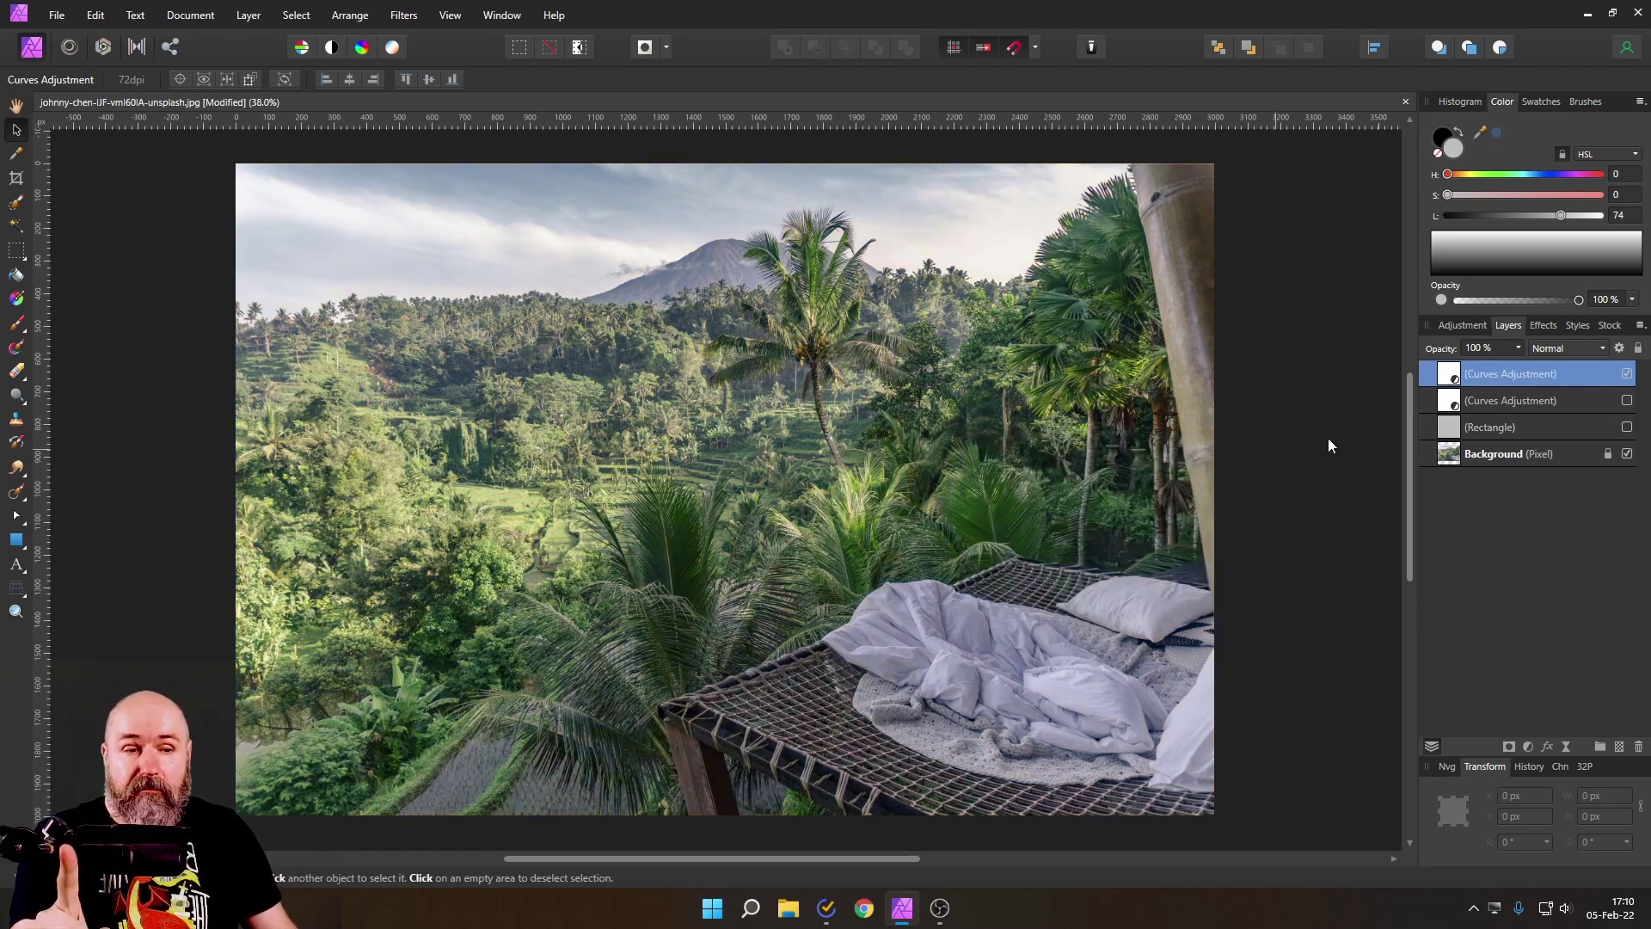
# On the top Curves' BOpponent channel, pull shadows toward blue and lift highlights to X 0.653, Y 0.732
pyautogui.doubleClick(1450, 376)
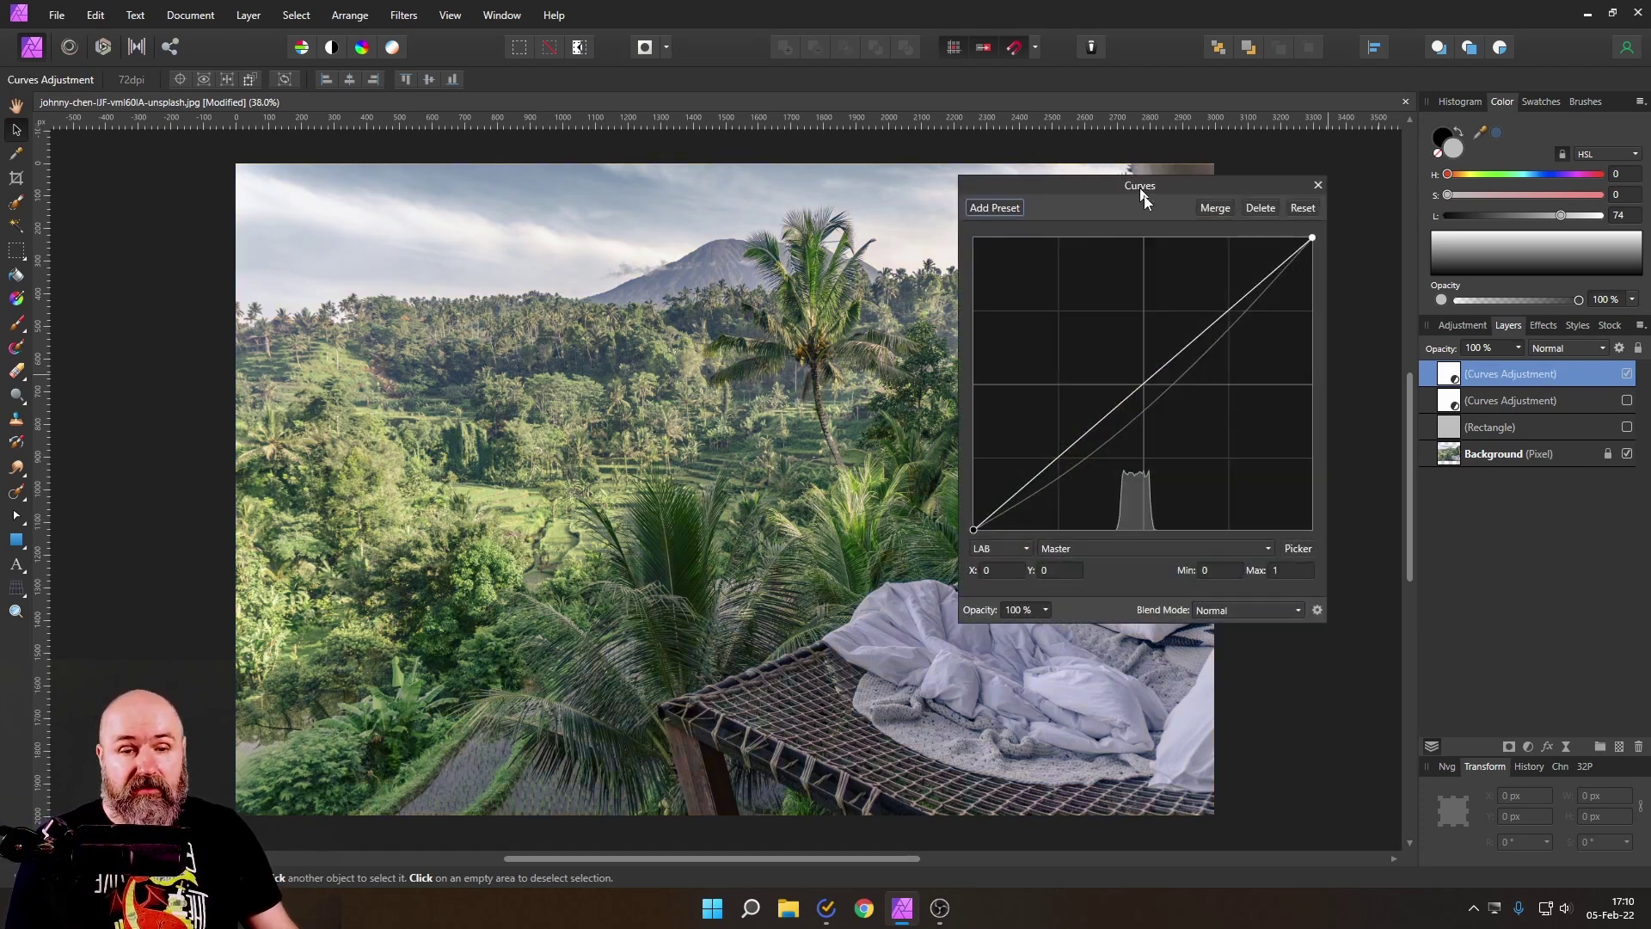
pyautogui.moveTo(1143, 200); pyautogui.dragTo(1187, 257)
pyautogui.click(1150, 596)
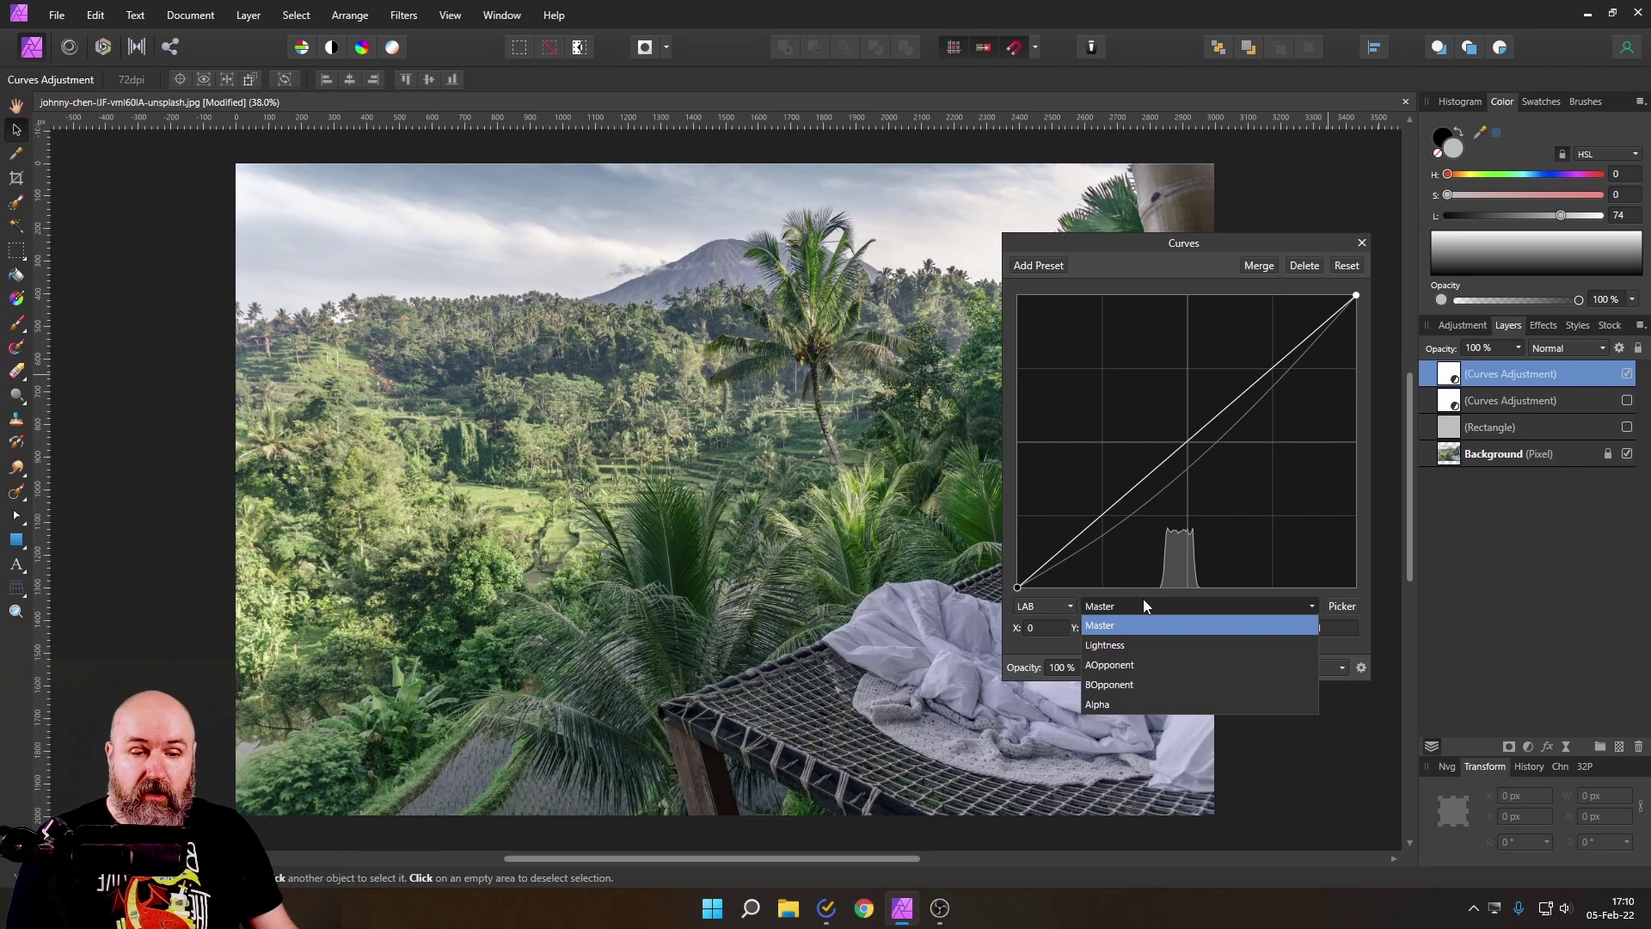
pyautogui.click(1118, 686)
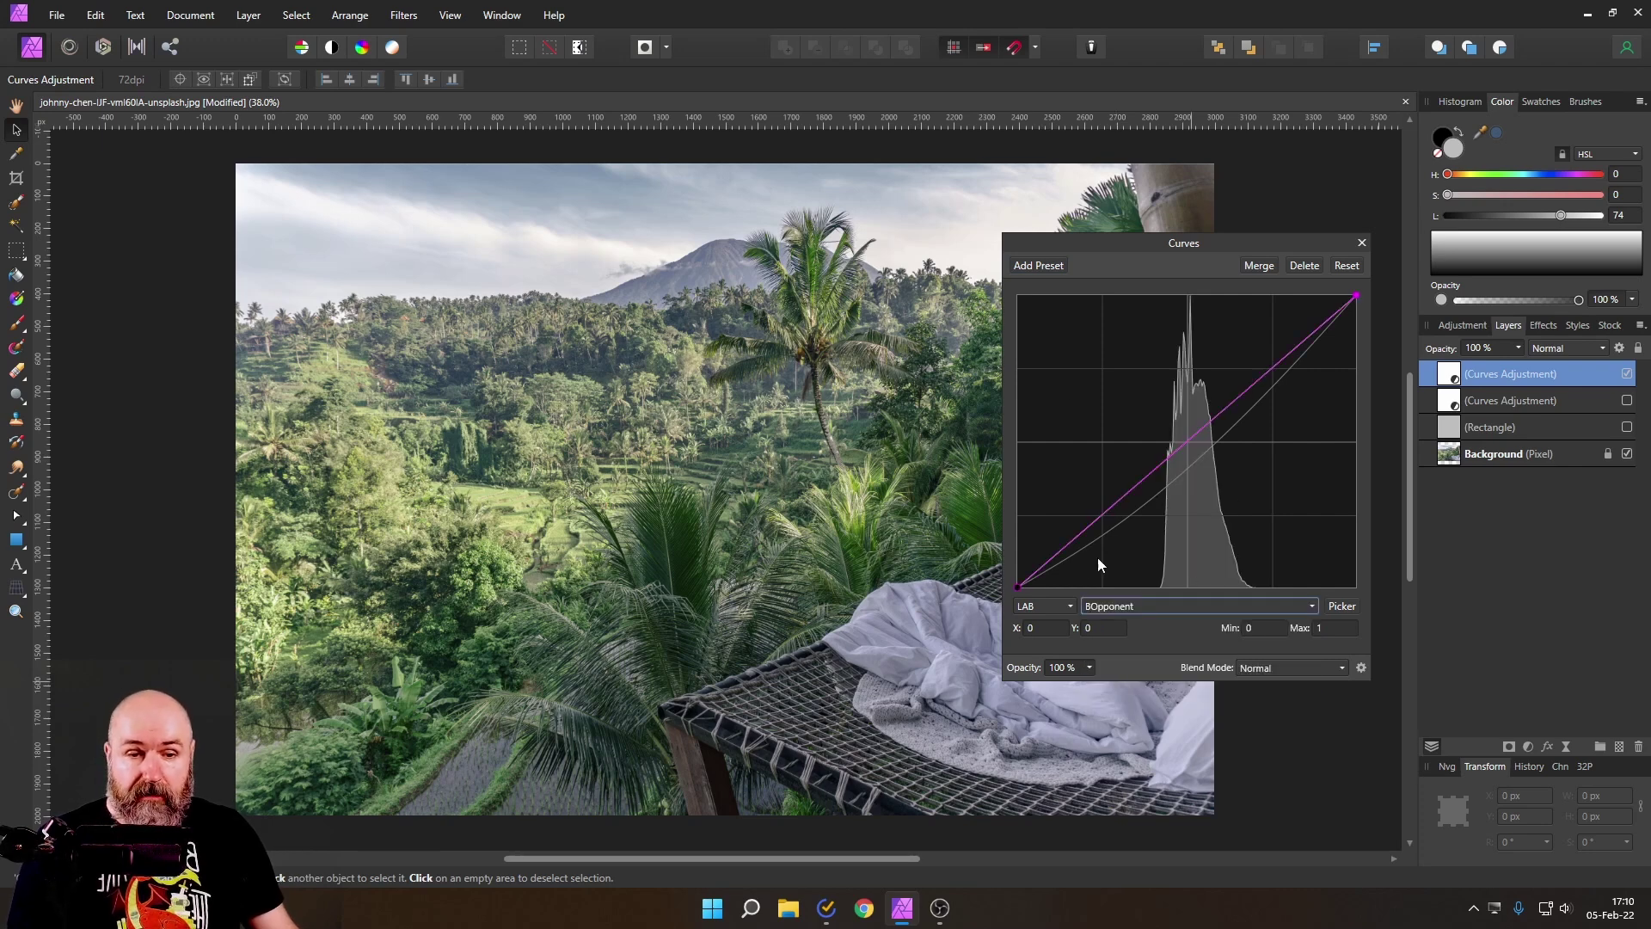
pyautogui.moveTo(1105, 507); pyautogui.dragTo(1105, 533)
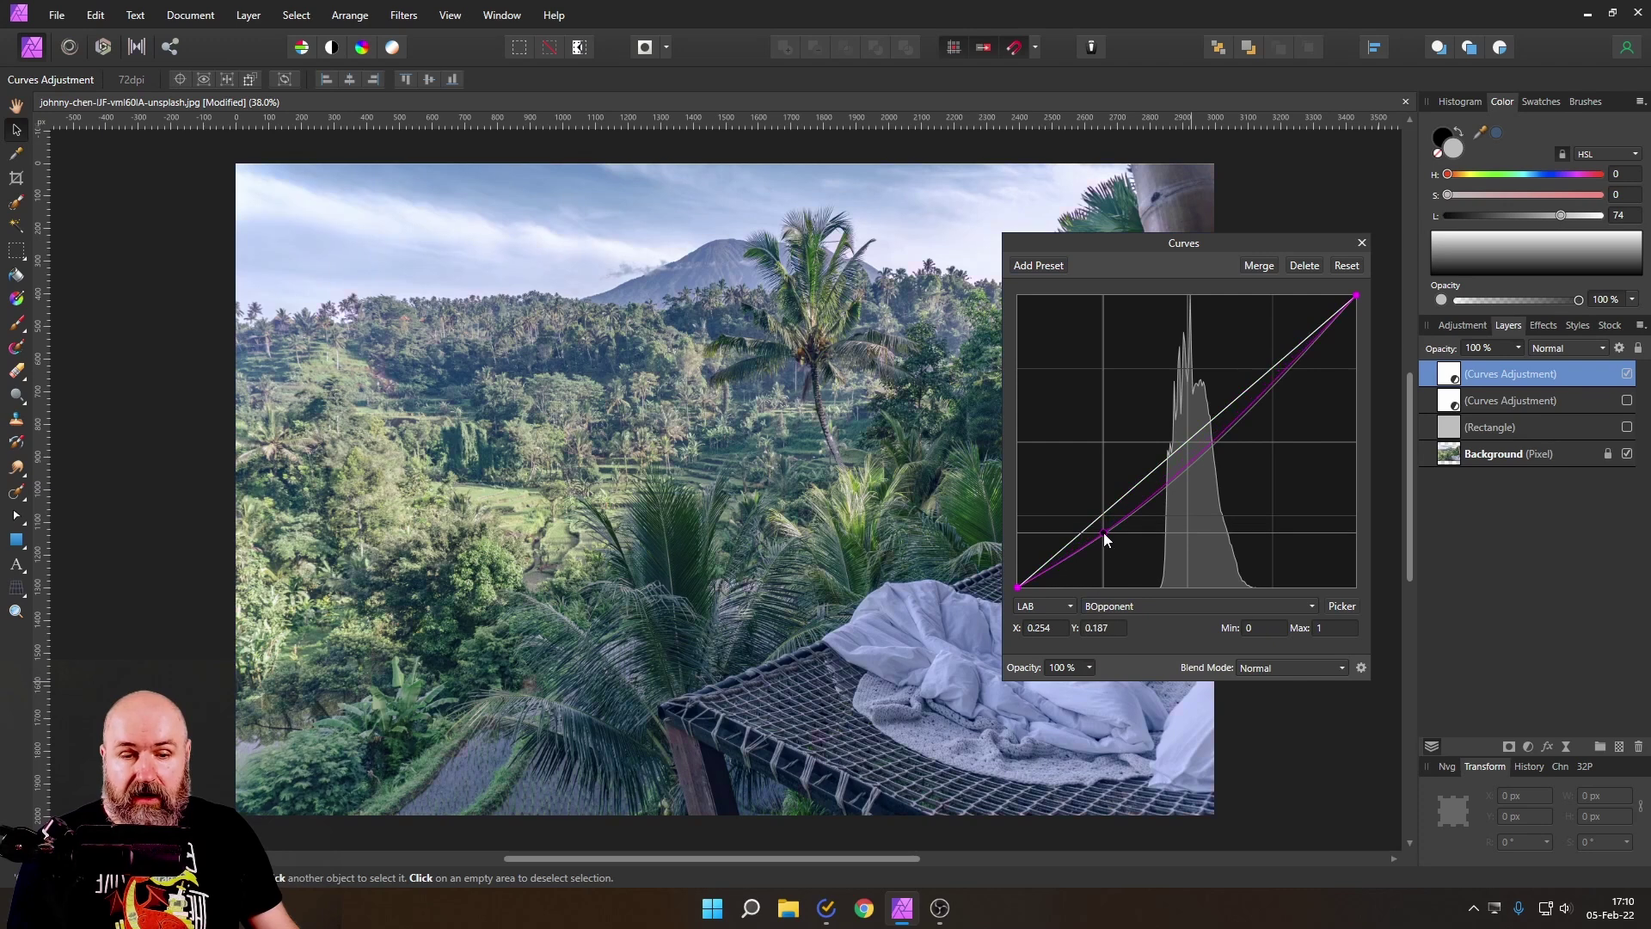
pyautogui.moveTo(1054, 243); pyautogui.dragTo(1229, 260)
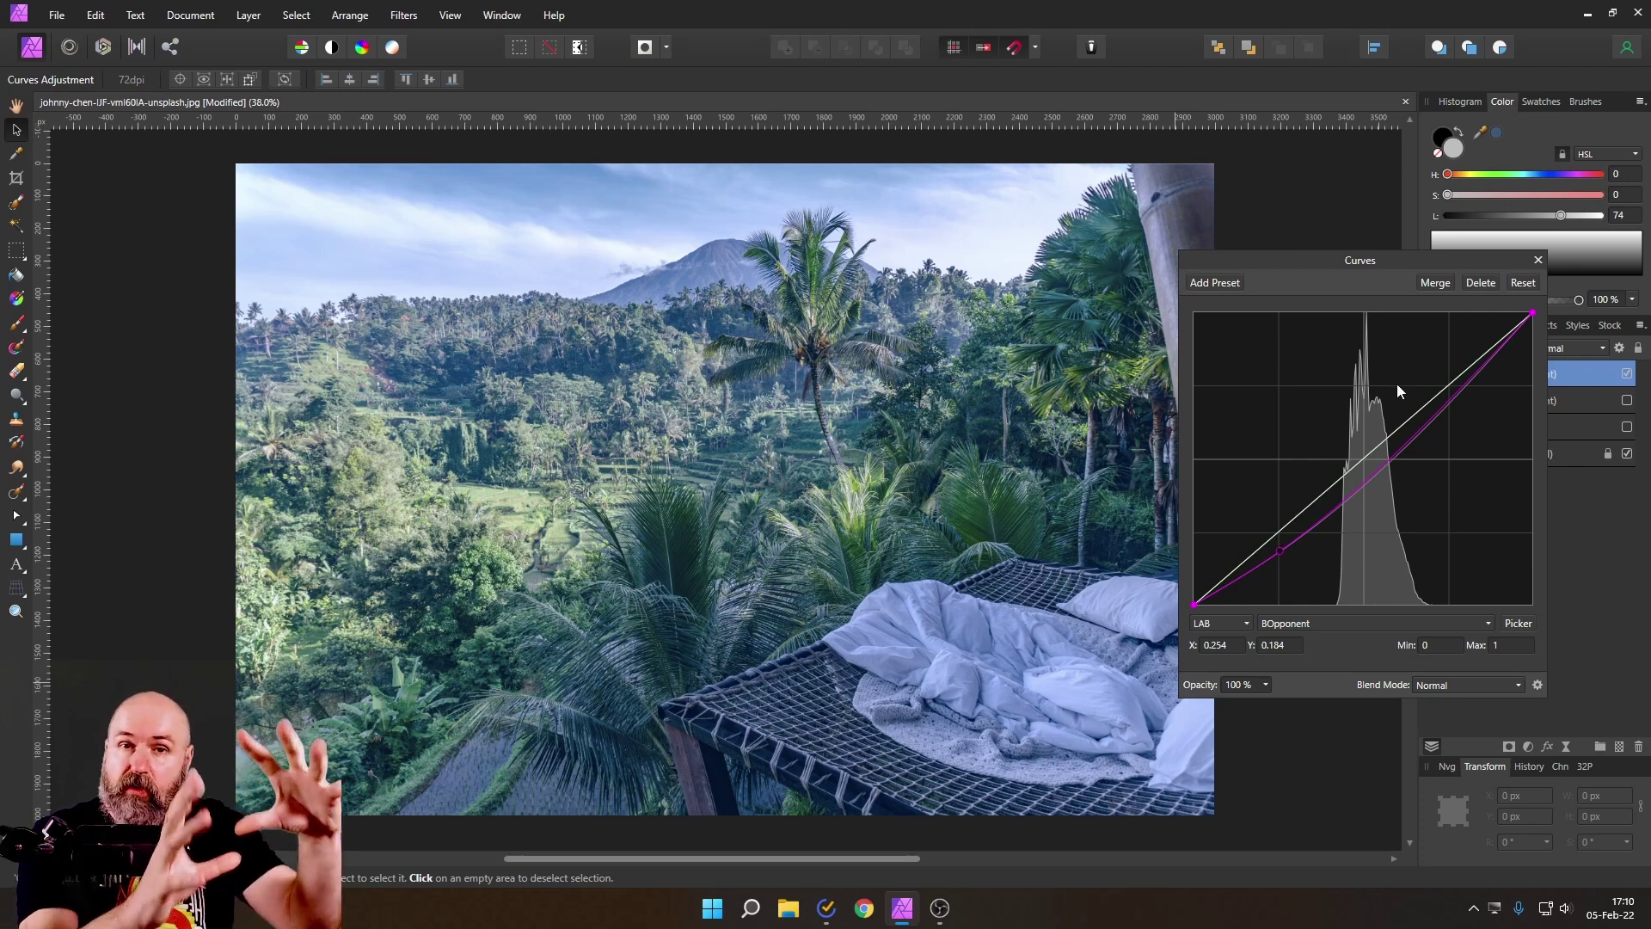
pyautogui.moveTo(1431, 414)
pyautogui.mouseDown()
pyautogui.moveTo(1407, 382)
pyautogui.moveTo(1417, 392)
pyautogui.mouseUp()
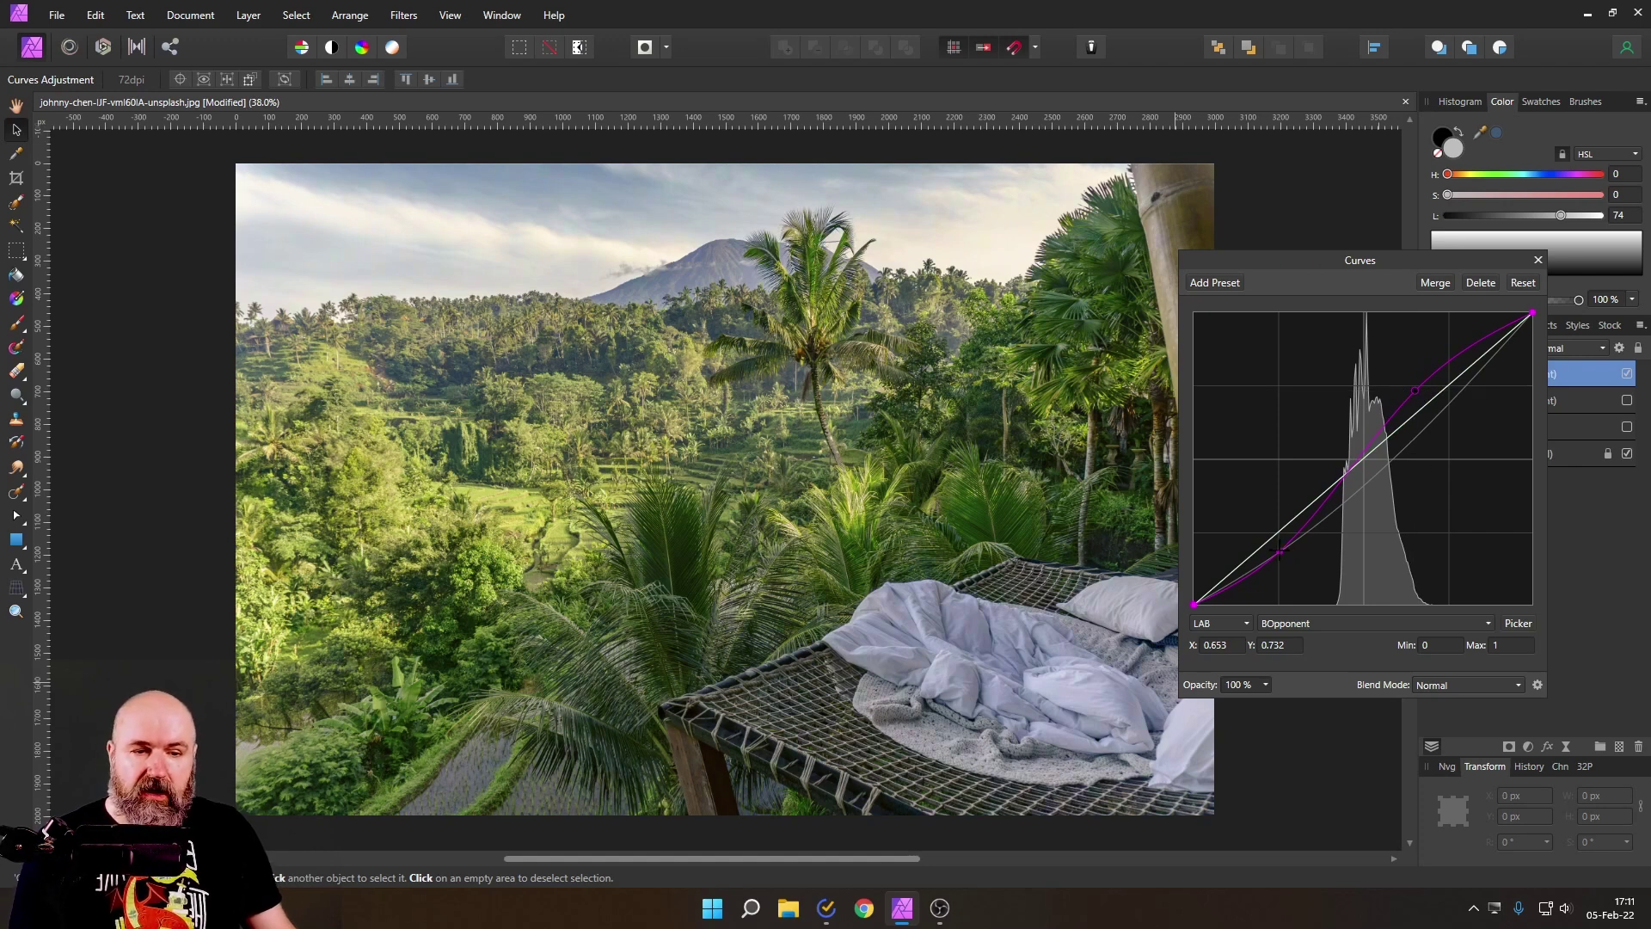
# Nudge the B Opponent shadow point slightly left to X 0.241, Y 0.158, keeping it below the diagonal
pyautogui.moveTo(1279, 551); pyautogui.dragTo(1274, 559)
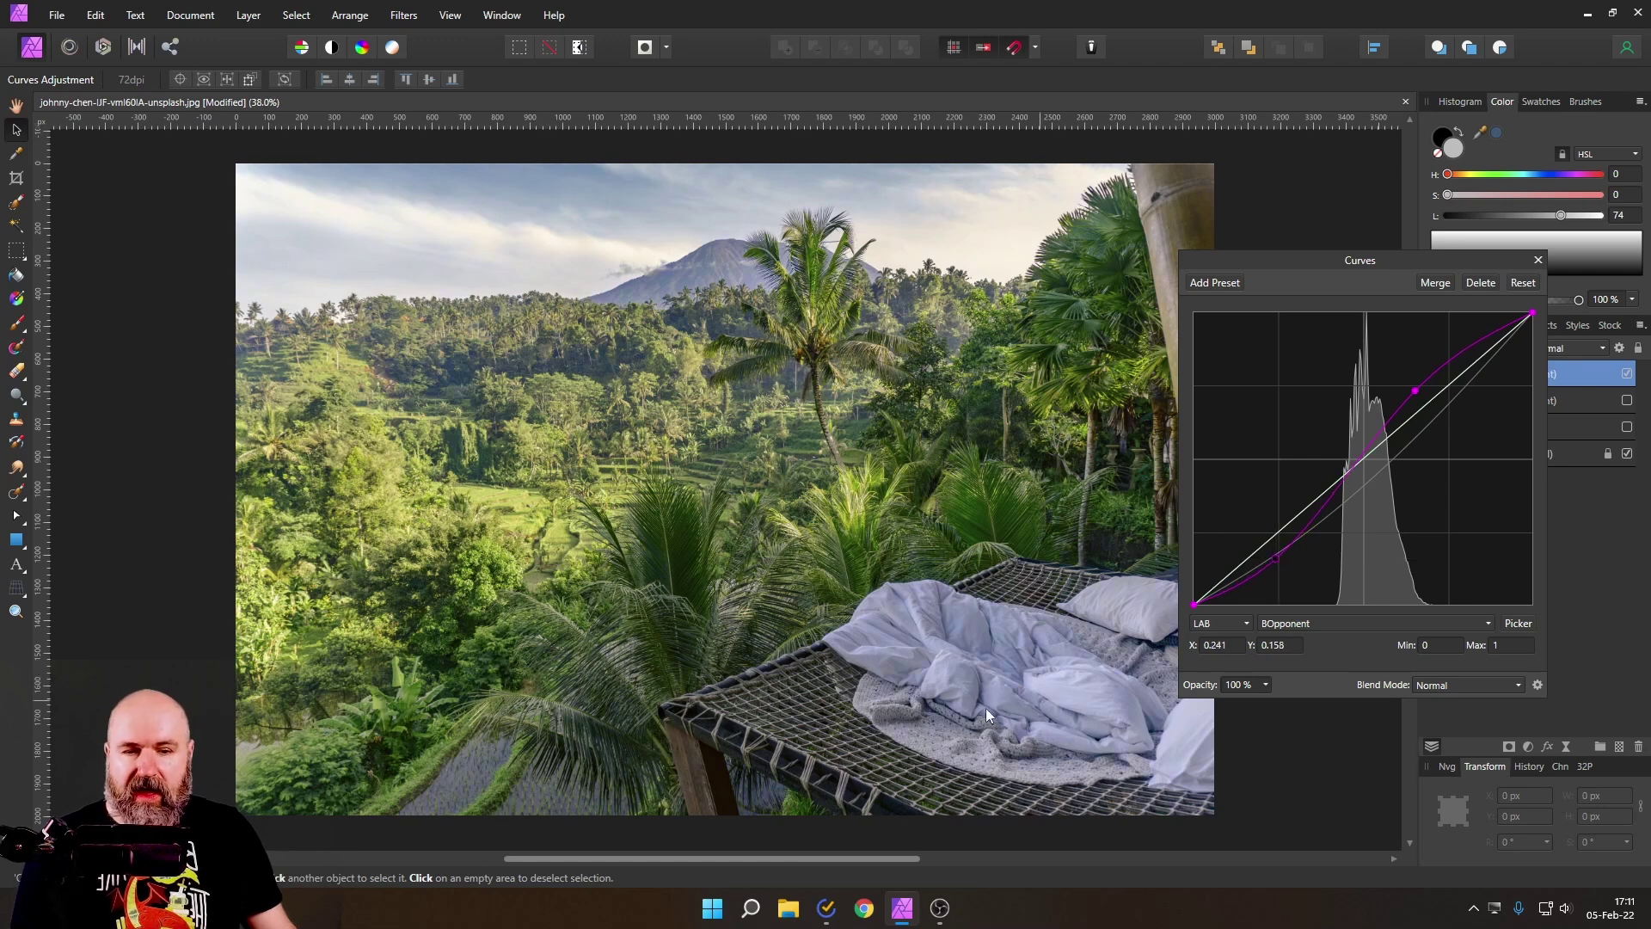